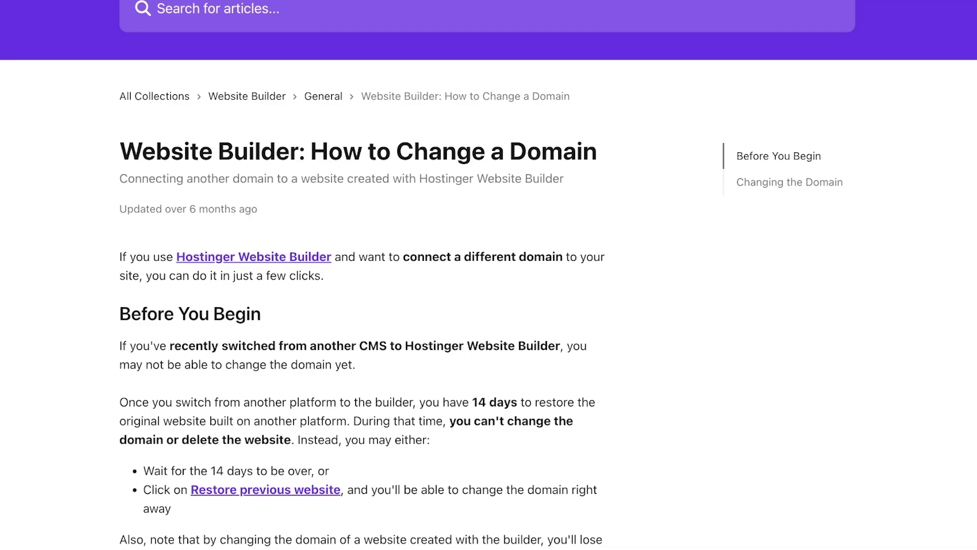
# Read the help article's sections on requirements and on changing a website's domain
pyautogui.scroll(-6, 488, 275)
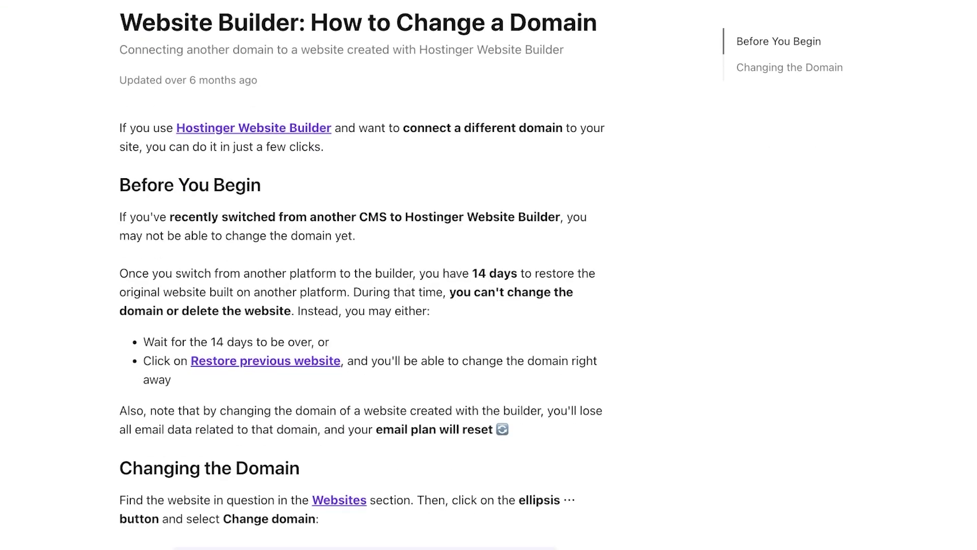
pyautogui.scroll(-3, 361, 275)
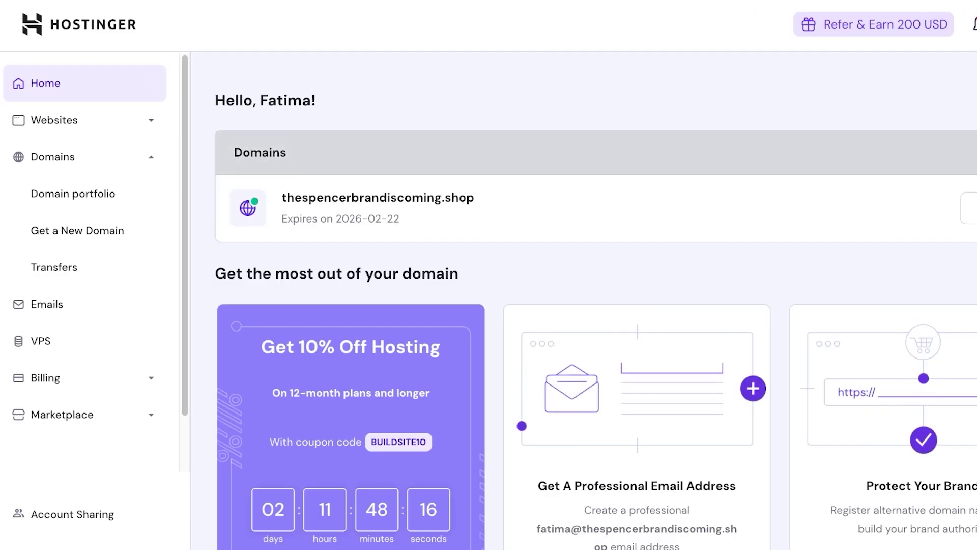
# Check the websites list page and the domain portfolio in the Hostinger dashboard
pyautogui.click(85, 119)
pyautogui.click(64, 157)
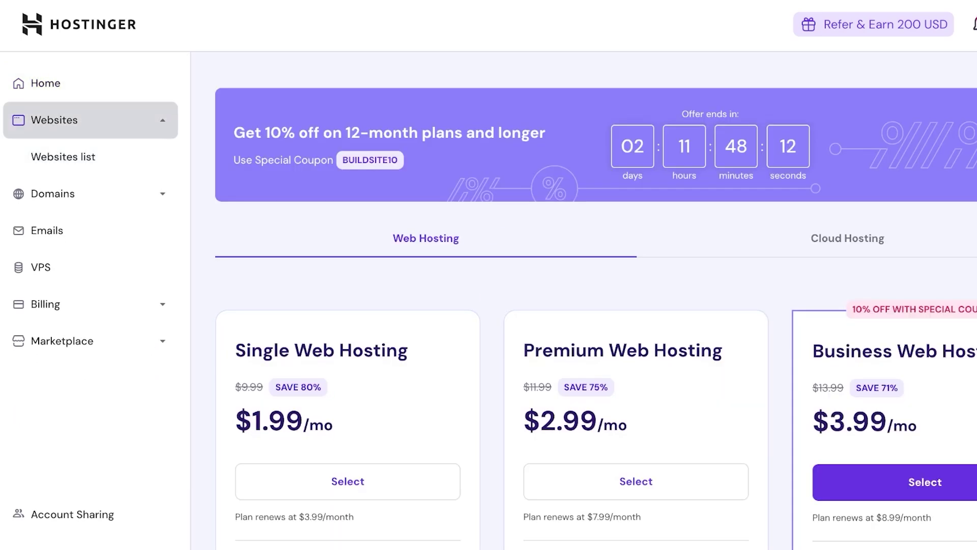
pyautogui.click(52, 194)
pyautogui.click(73, 193)
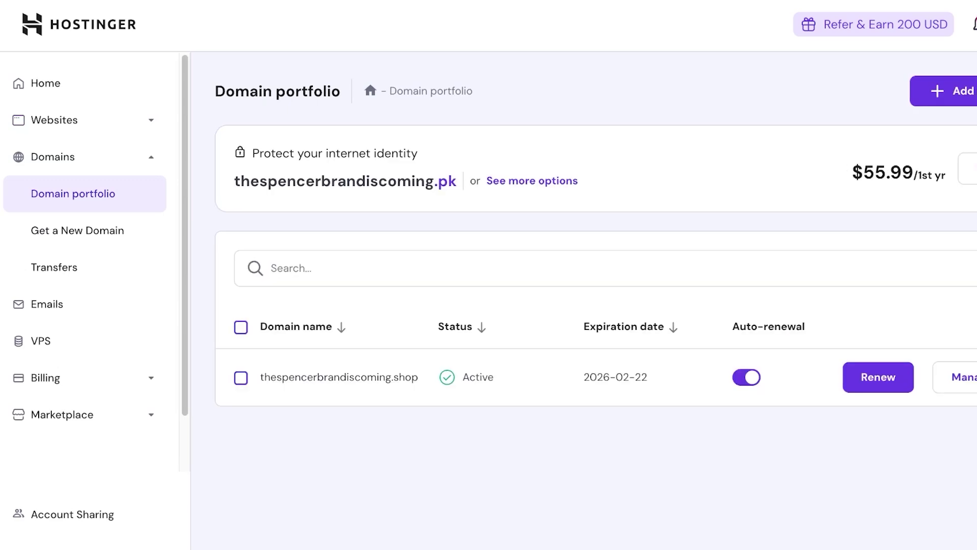
pyautogui.click(84, 120)
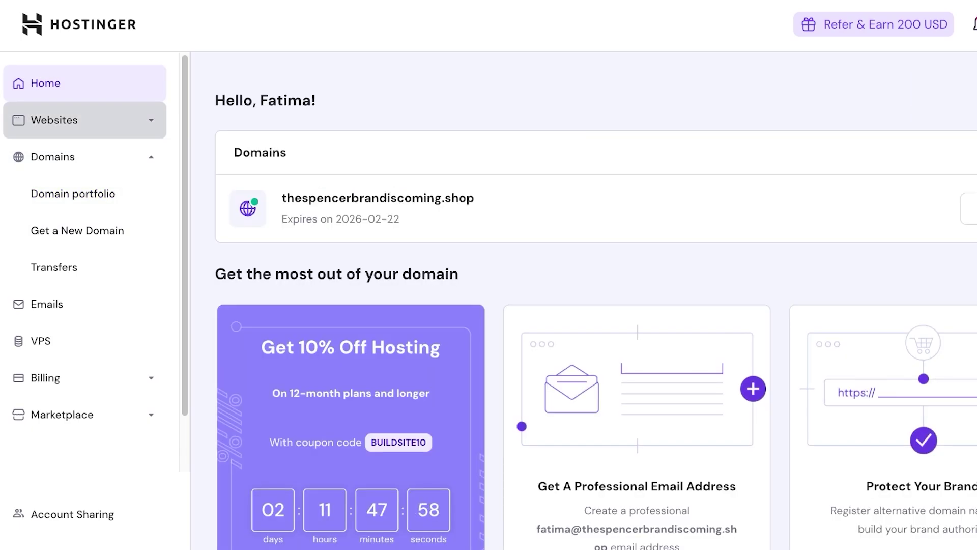
# Open the domain portfolio and disable auto-renewal for thespencerbrandiscoming.shop
pyautogui.click(81, 194)
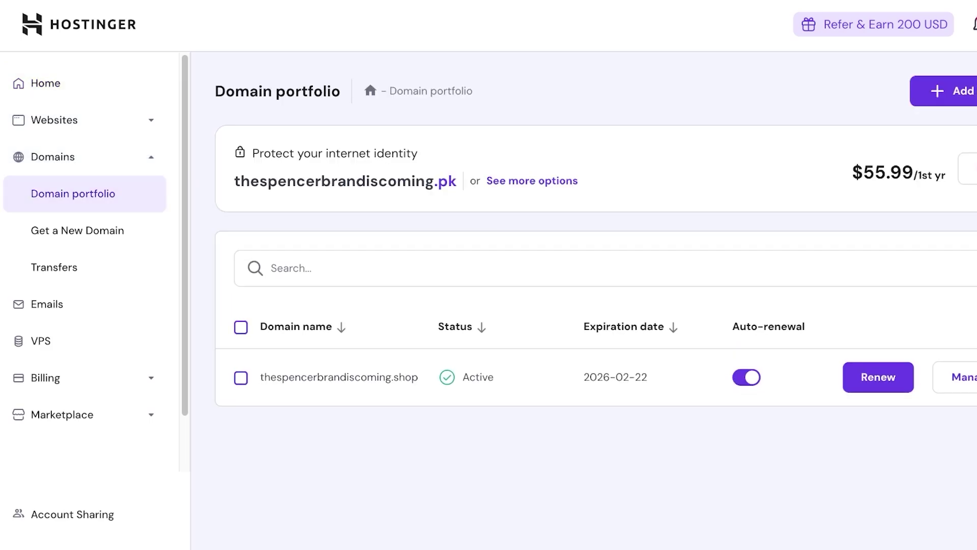
pyautogui.click(746, 377)
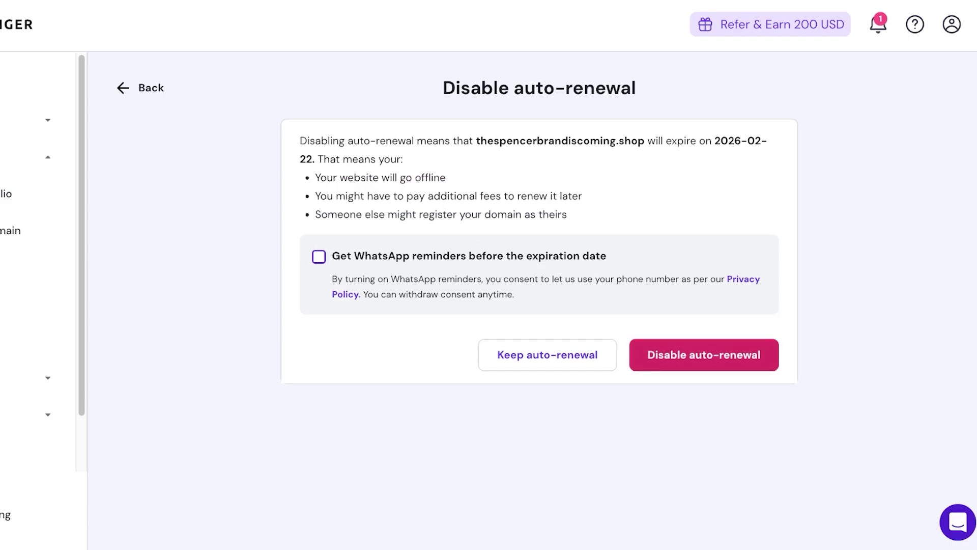
pyautogui.click(704, 355)
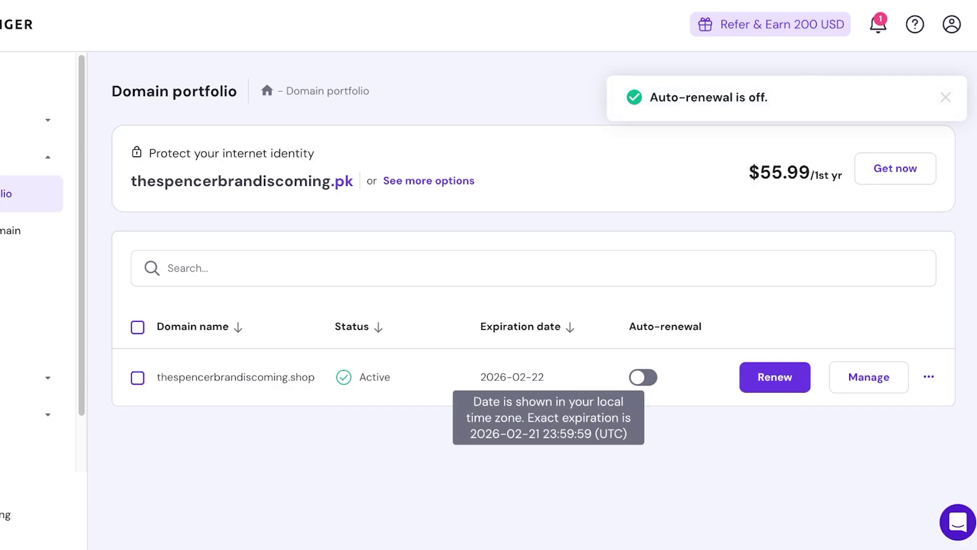
# Inspect the expiration date of thespencerbrandiscoming.shop and its additional domain actions
pyautogui.moveTo(513, 376); pyautogui.dragTo(544, 377)
pyautogui.click(528, 376)
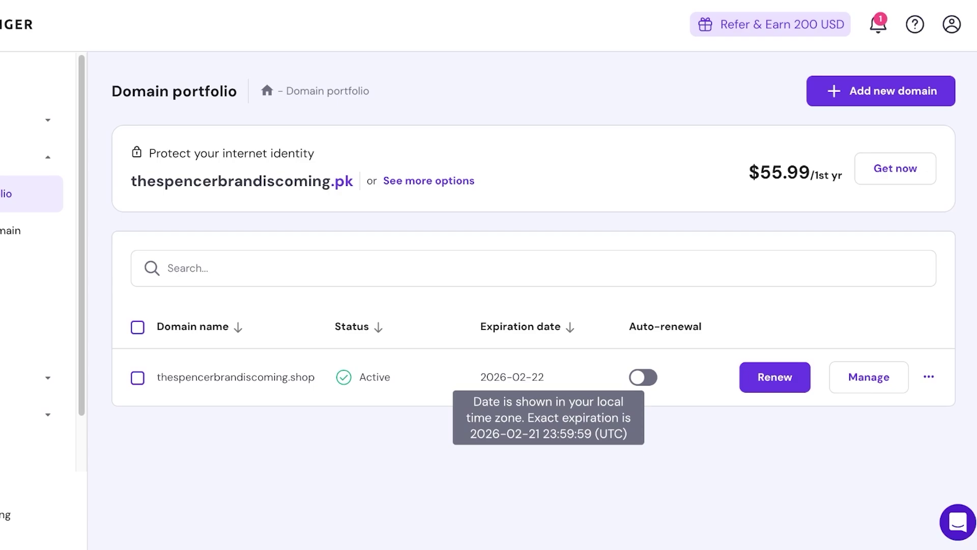
pyautogui.moveTo(531, 377); pyautogui.dragTo(544, 377)
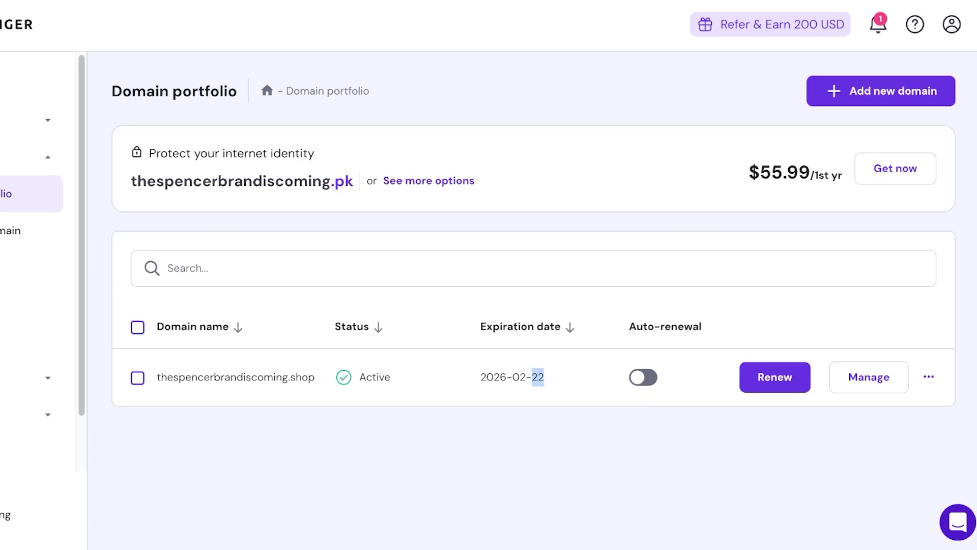
pyautogui.click(537, 376)
pyautogui.click(928, 376)
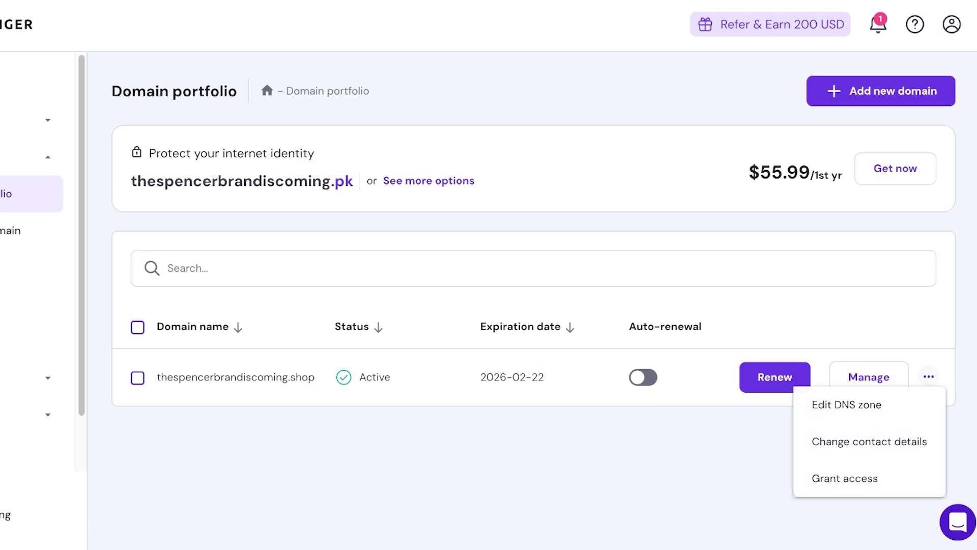
# Open the management page of thespencerbrandiscoming.shop and review its settings, contact information and domain checklist
pyautogui.click(868, 376)
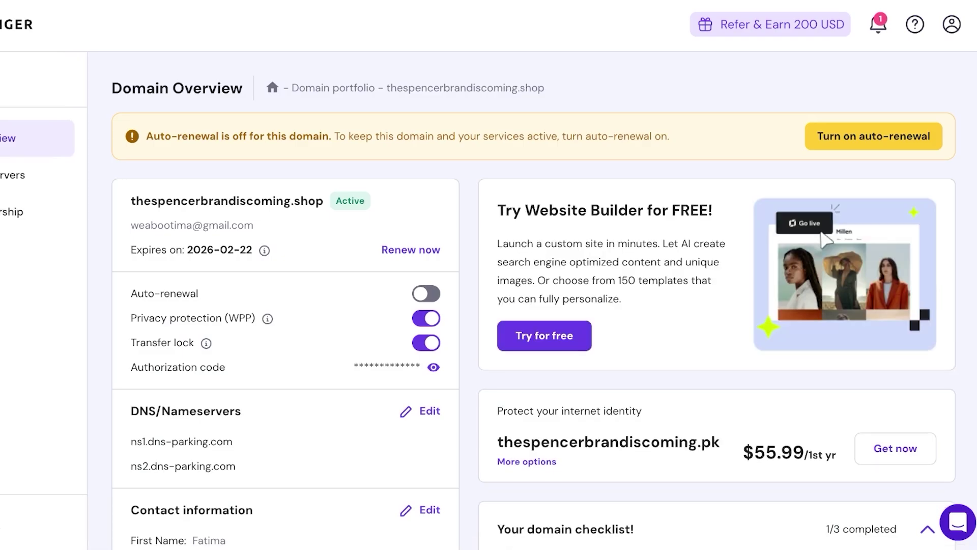
pyautogui.scroll(-3, 533, 326)
pyautogui.scroll(3, 533, 326)
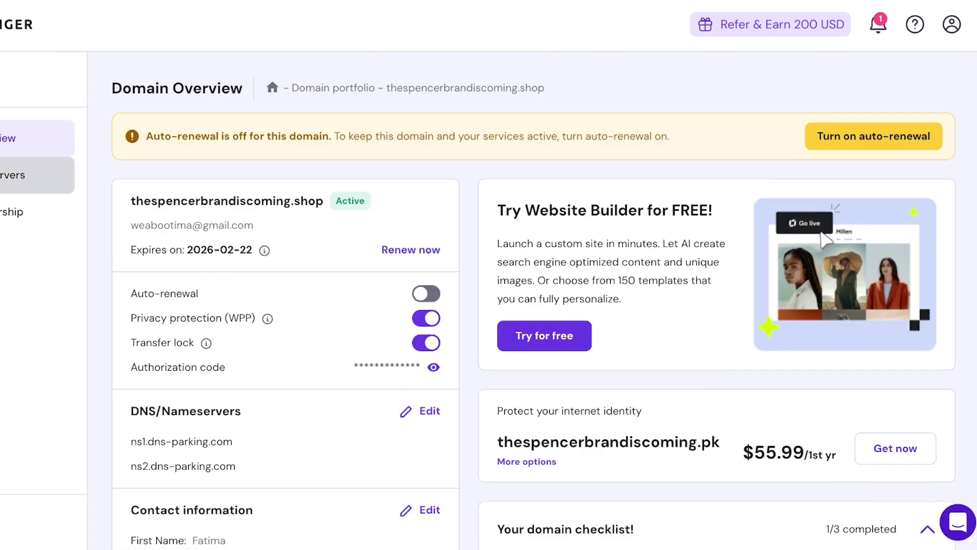
pyautogui.scroll(-8, 509, 305)
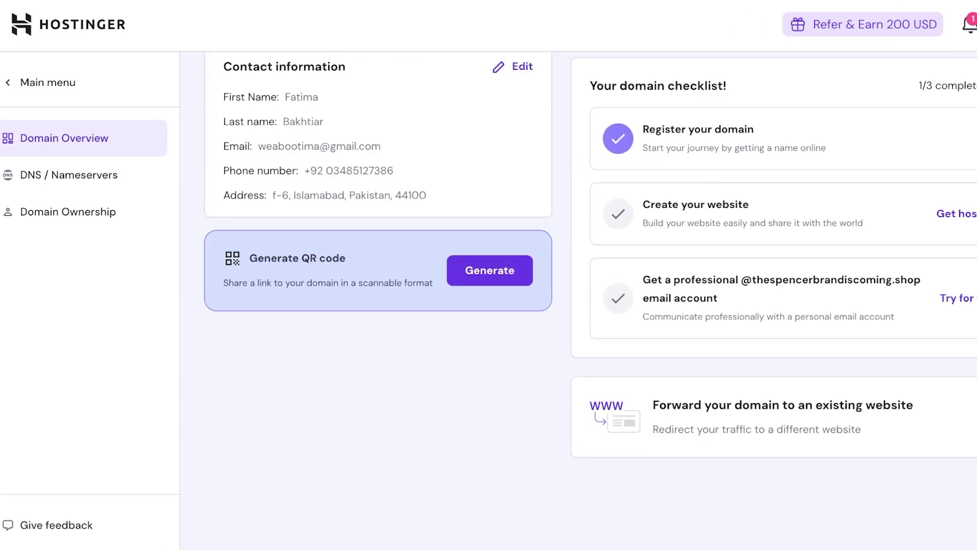
pyautogui.scroll(8, 508, 306)
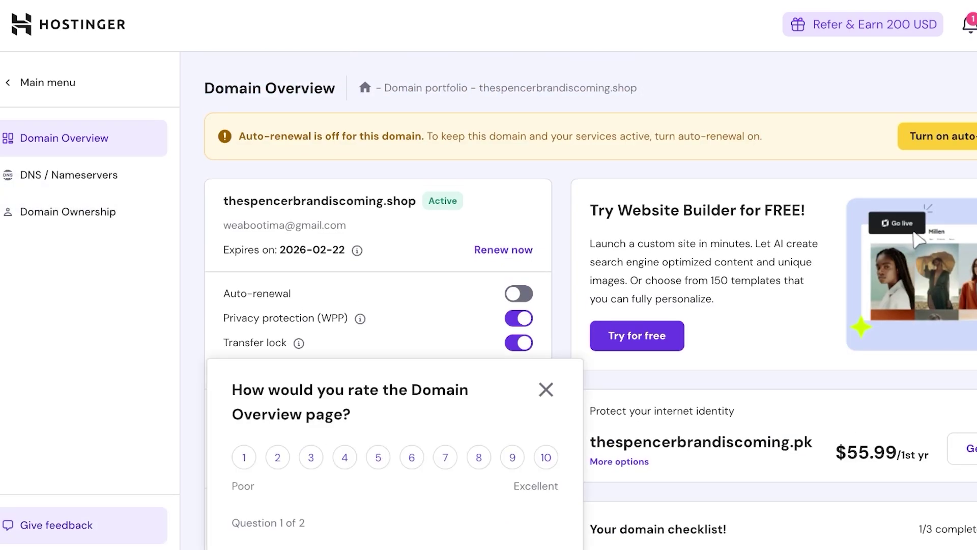
# Return to the domain portfolio, check the bulk actions offered for thespencerbrandiscoming.shop, and clear the selection
pyautogui.click(48, 82)
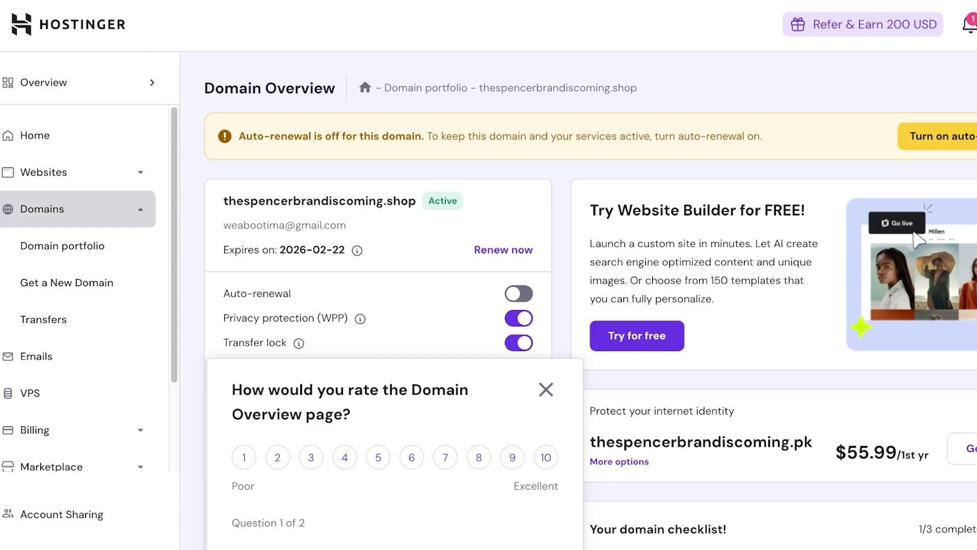
pyautogui.click(62, 246)
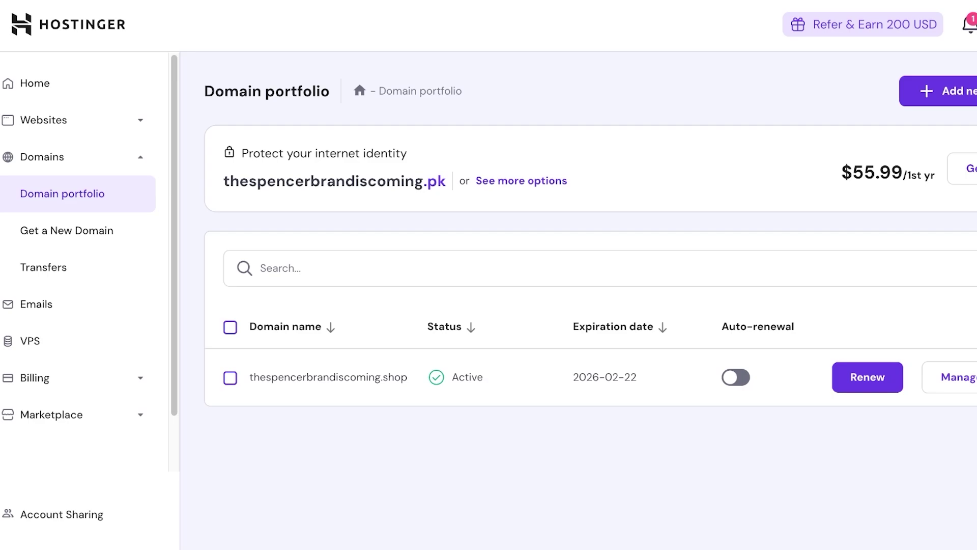
pyautogui.click(230, 378)
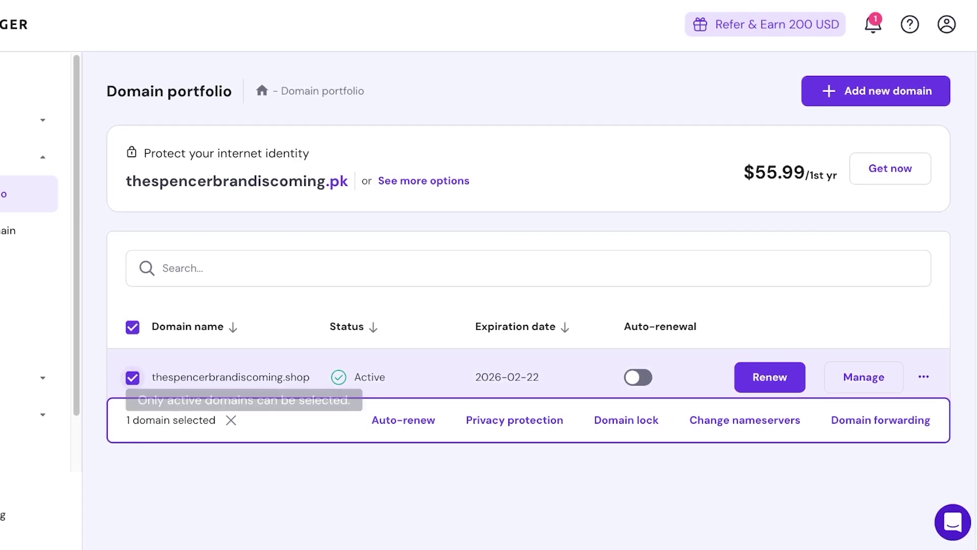
pyautogui.click(230, 420)
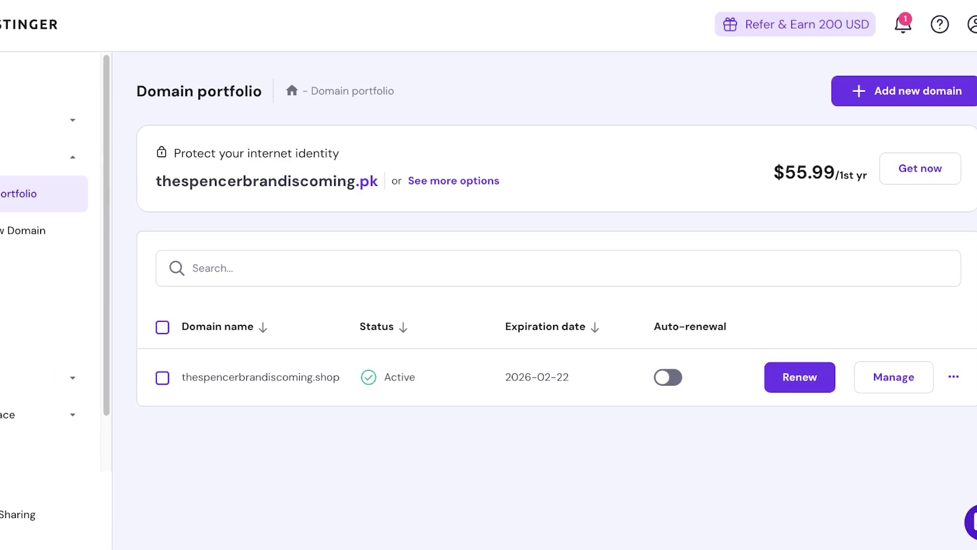
# Search for a new domain named "spencerbrandishere"
pyautogui.click(29, 231)
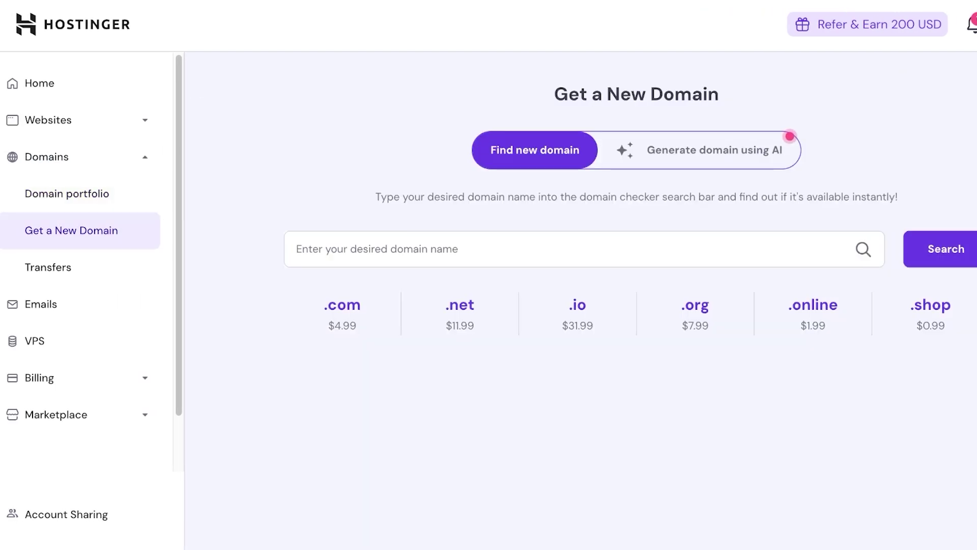
pyautogui.click(297, 249)
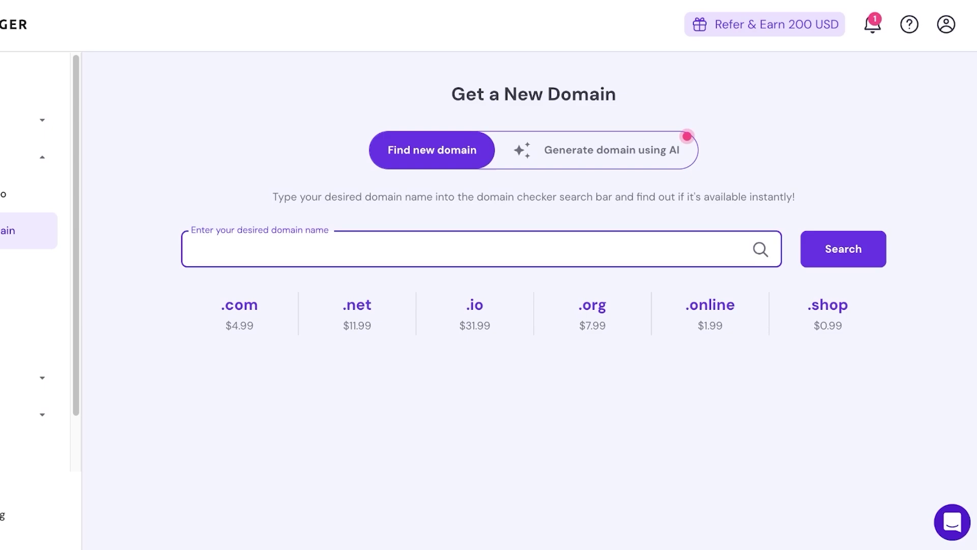
pyautogui.write('spencer')
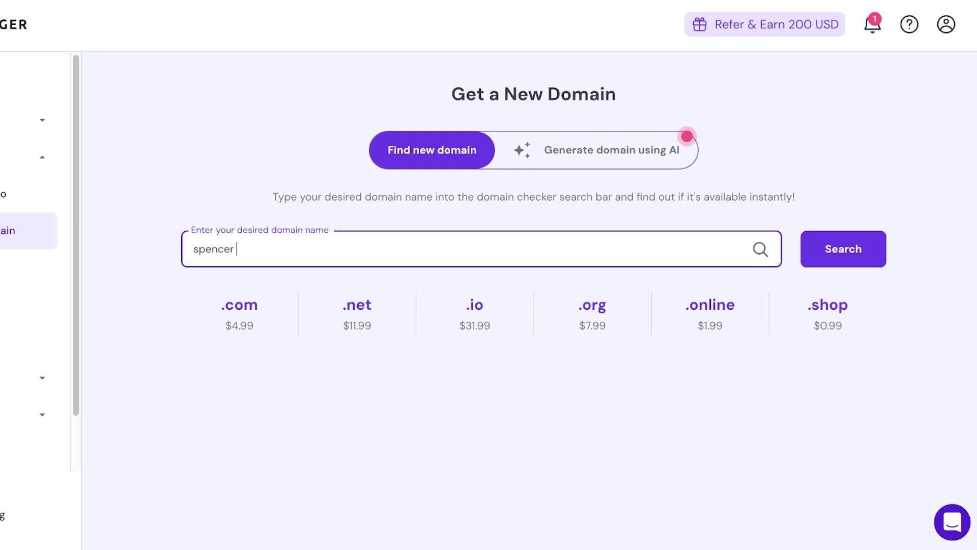
pyautogui.write('brandishere')
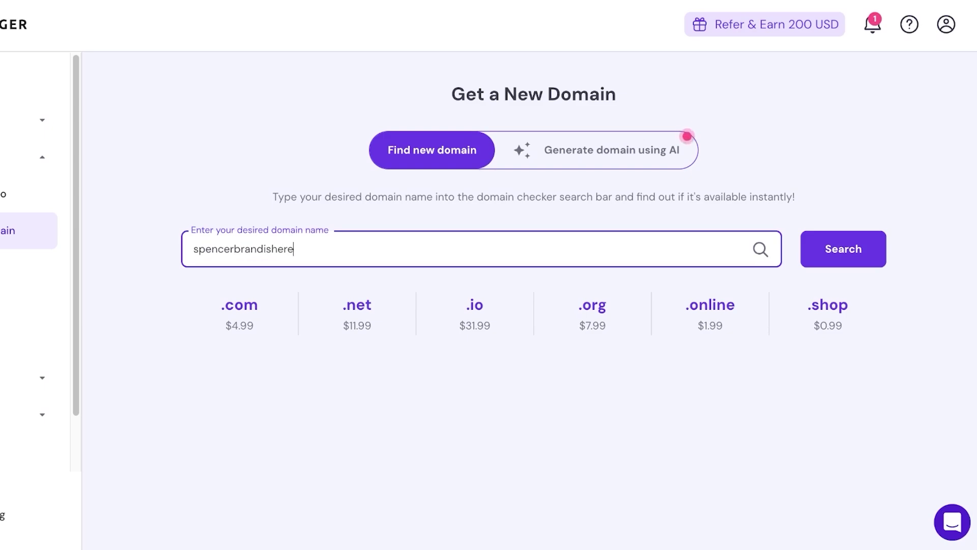
pyautogui.press('Return')
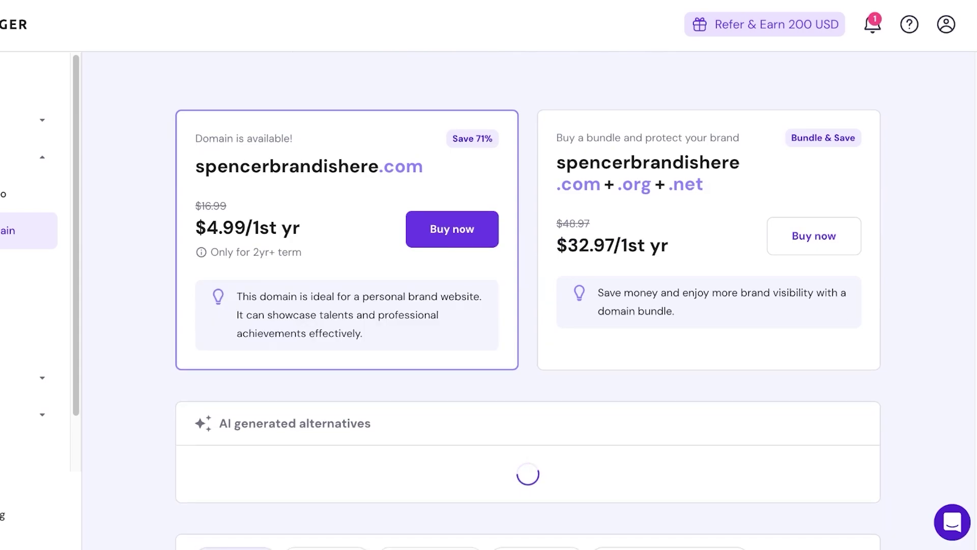
# Review the available extensions, bundle, AI-generated alternatives and prices for spencerbrandishere
pyautogui.scroll(-8, 528, 301)
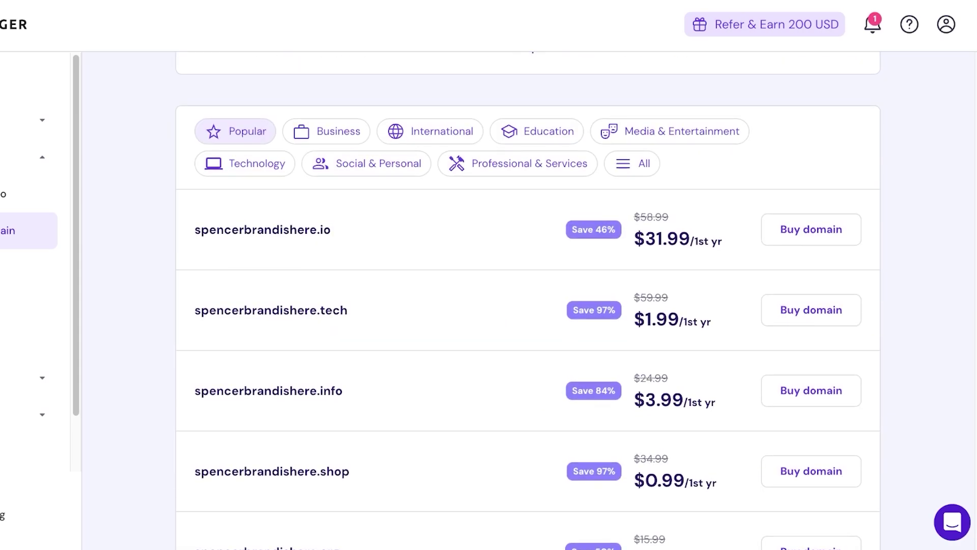
pyautogui.scroll(-13, 528, 300)
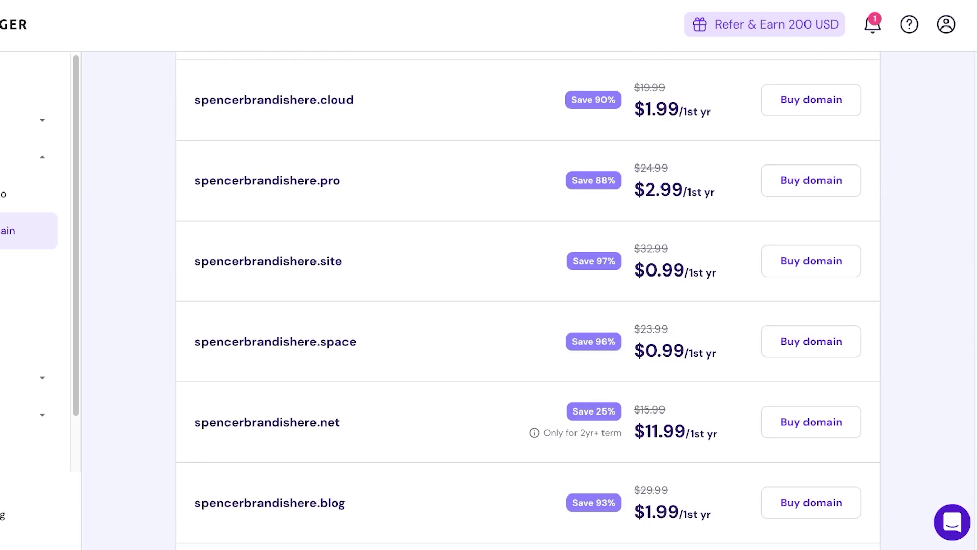
pyautogui.scroll(-9, 527, 300)
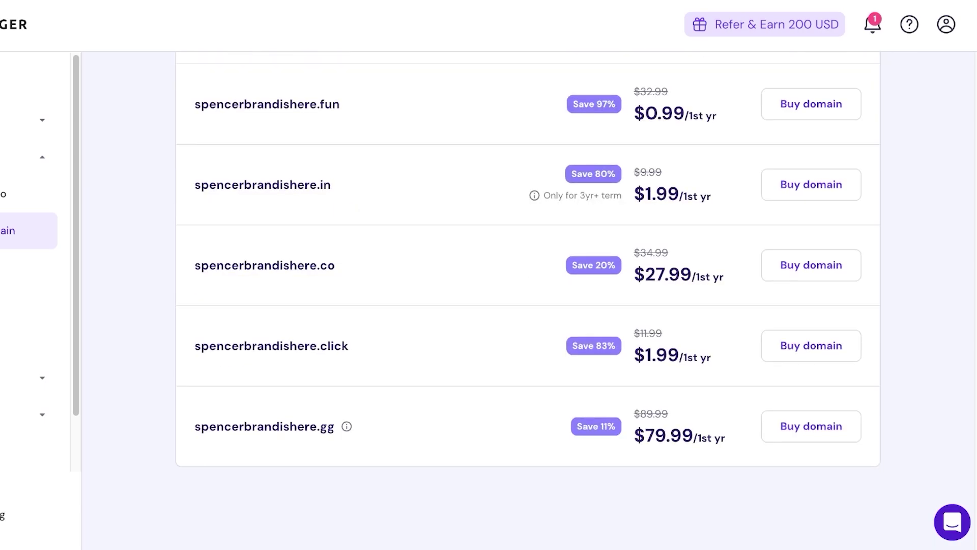
pyautogui.scroll(13, 811, 229)
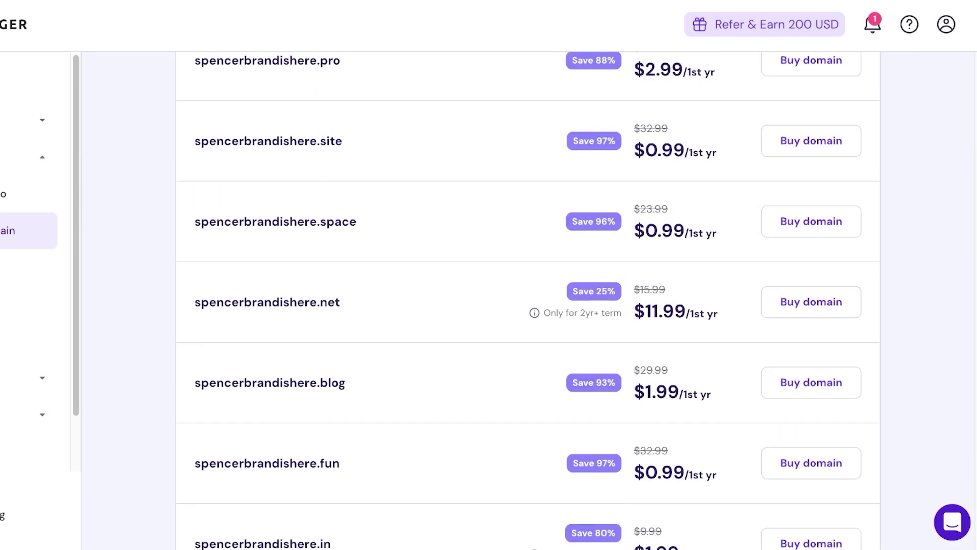
pyautogui.scroll(7, 811, 300)
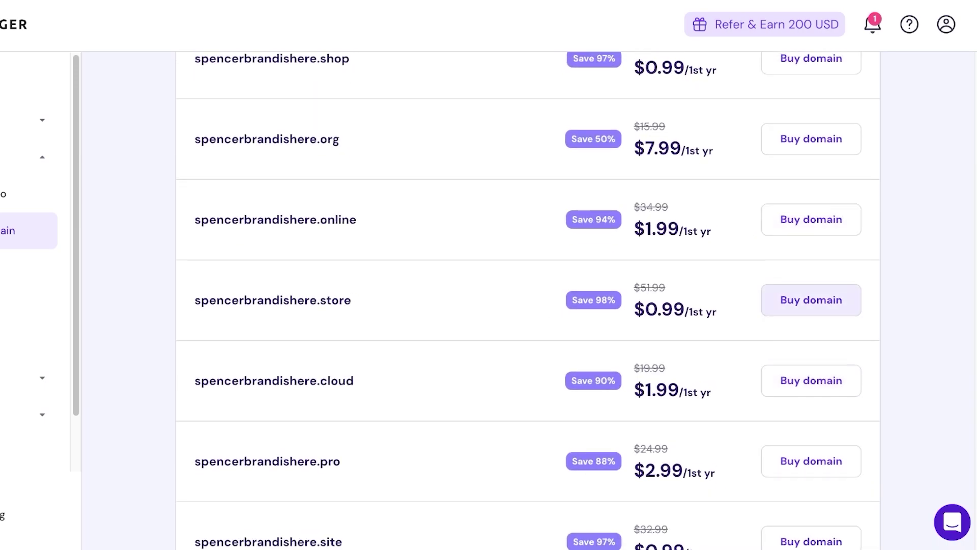
pyautogui.scroll(10, 527, 294)
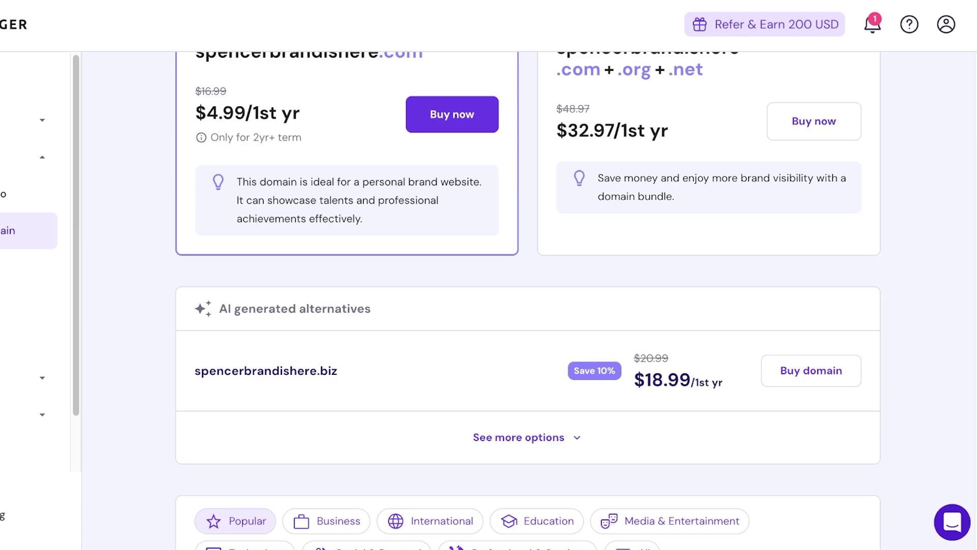
pyautogui.scroll(8, 528, 300)
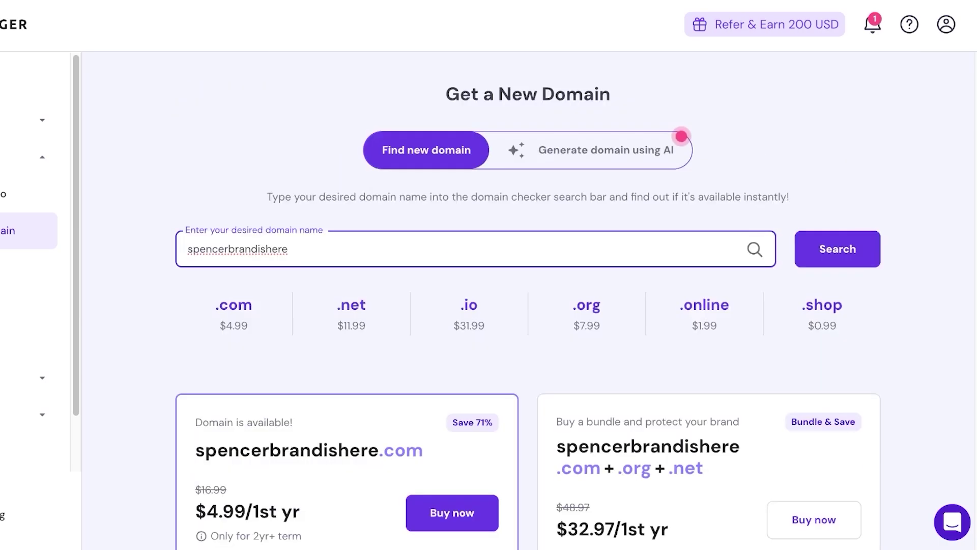
pyautogui.scroll(-1, 527, 301)
pyautogui.doubleClick(287, 416)
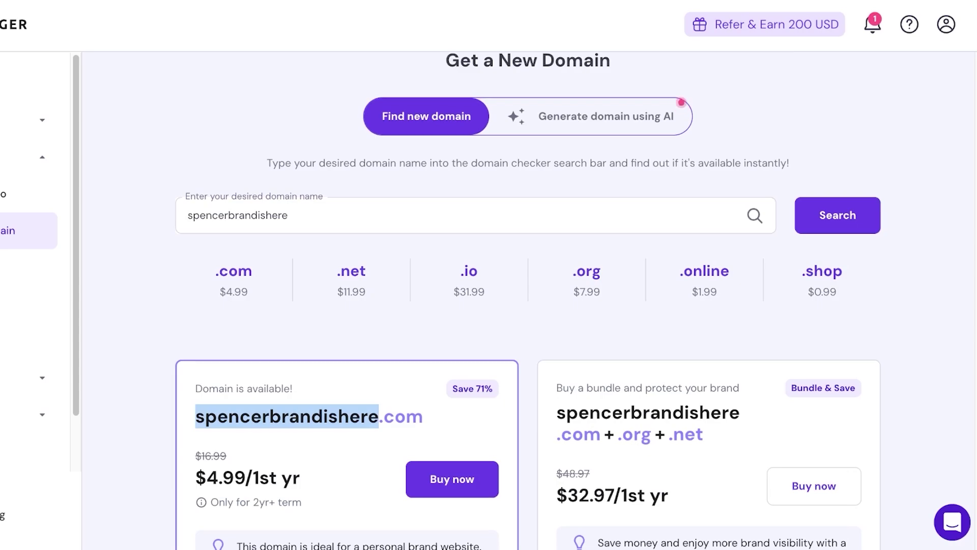
# Go back to the domain portfolio and examine the nameservers and contact information in the domain's overview
pyautogui.click(71, 193)
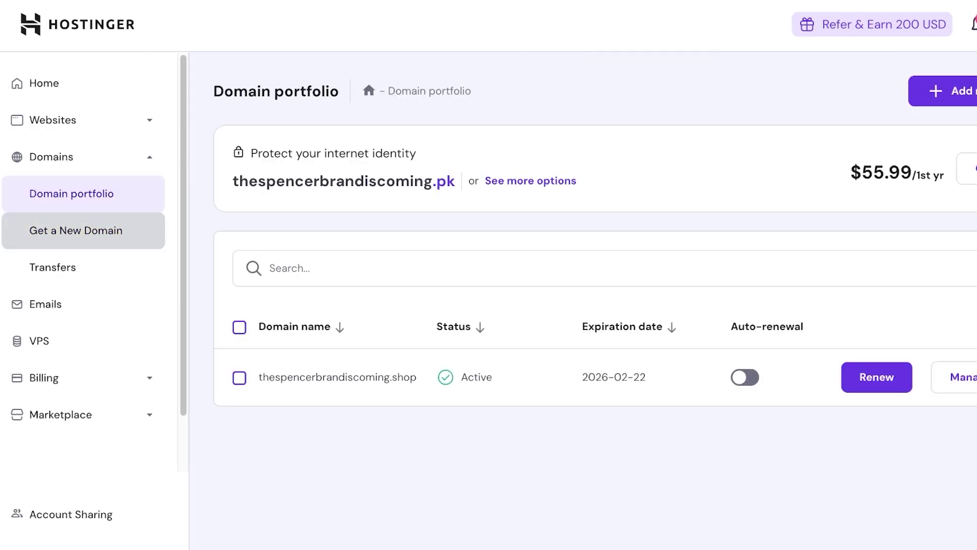
pyautogui.scroll(-9, 387, 305)
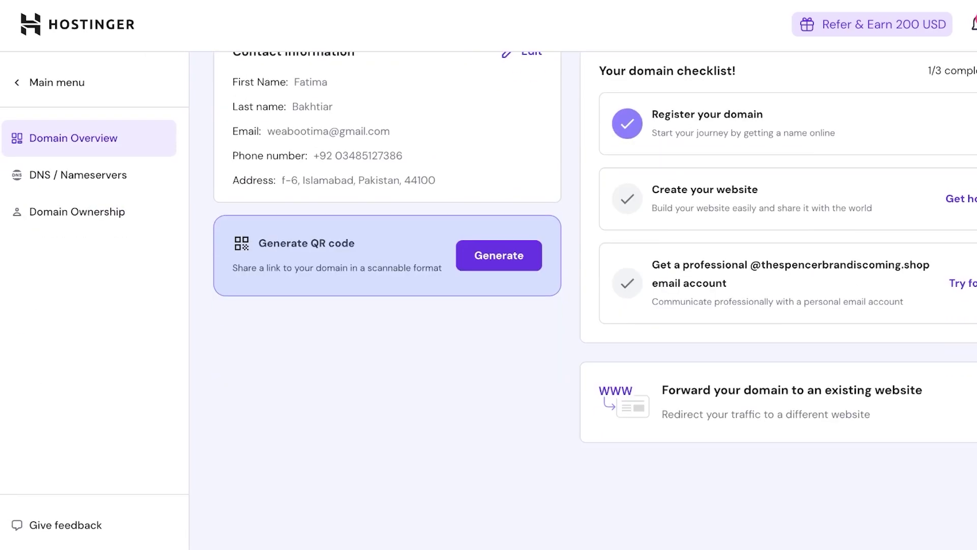
pyautogui.scroll(8, 386, 306)
pyautogui.scroll(-4, 387, 305)
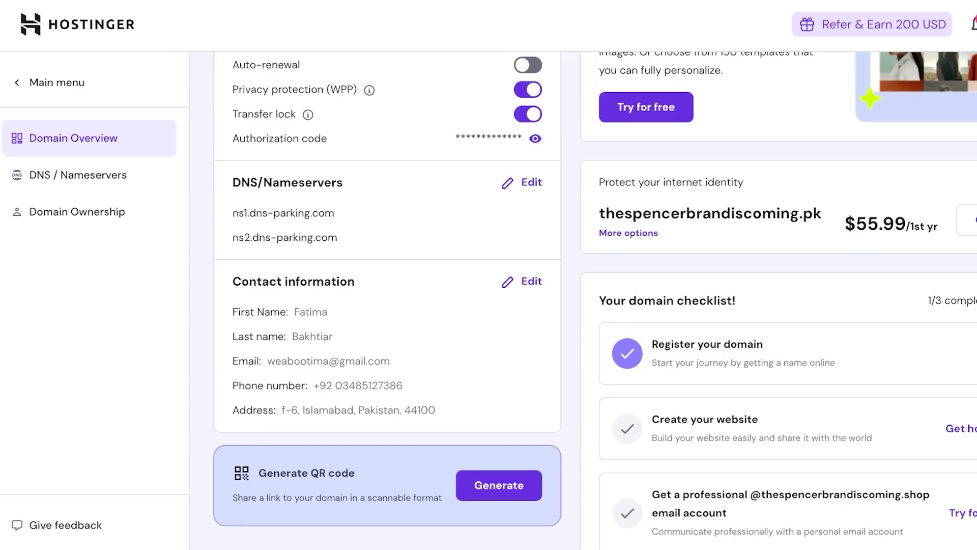
pyautogui.scroll(3, 387, 305)
pyautogui.scroll(-7, 387, 305)
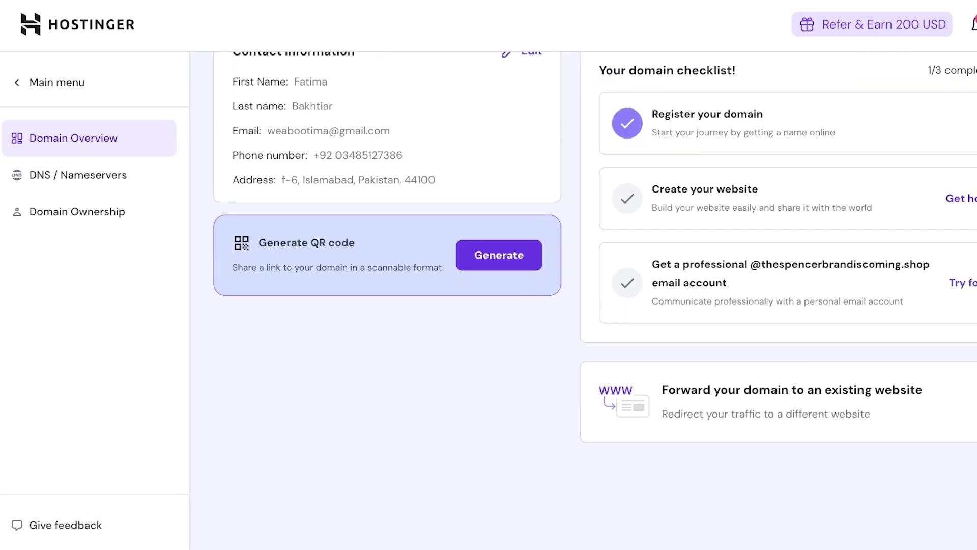
pyautogui.scroll(1, 386, 305)
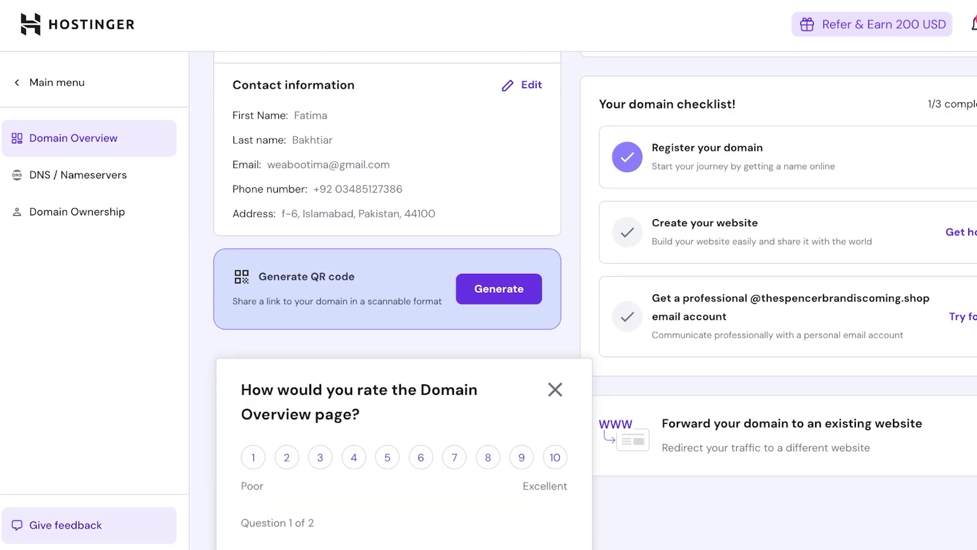
pyautogui.click(407, 273)
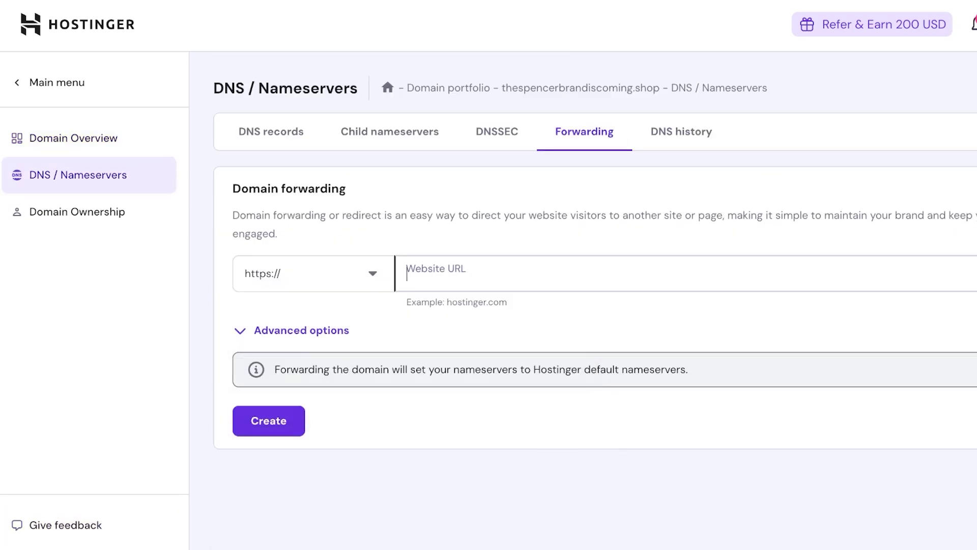
pyautogui.write('spencerbrandishere')
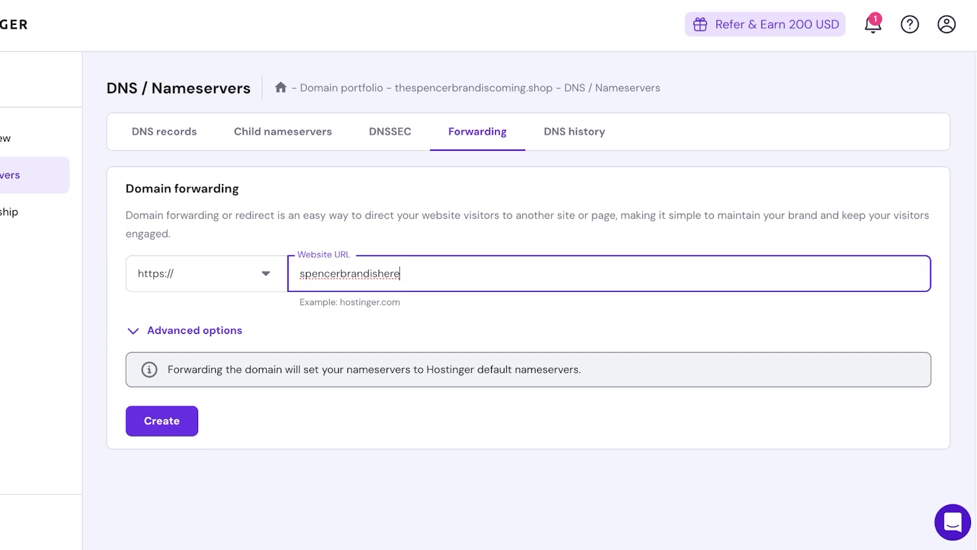
pyautogui.hotkey('ctrl', 'a')
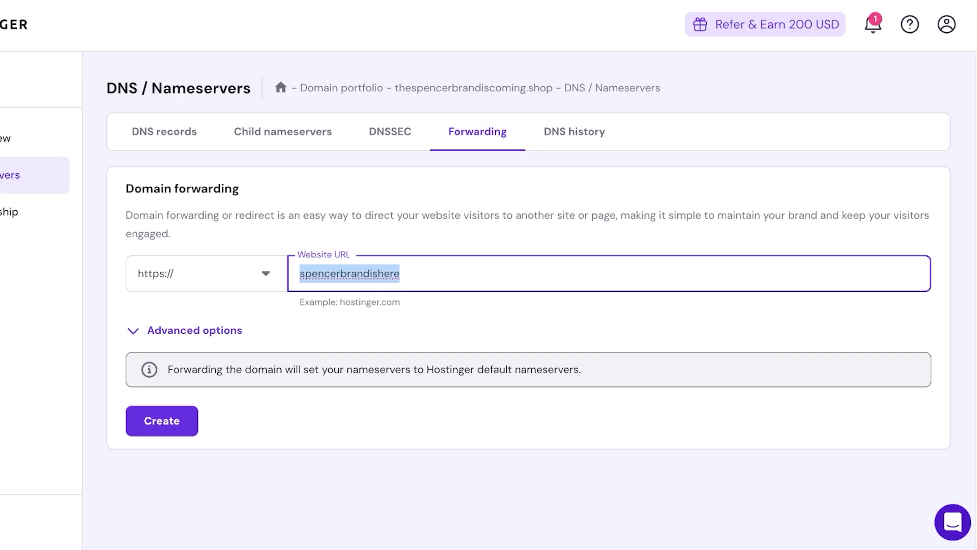
# Leave the domain's forwarding settings and open the websites list from the main navigation
pyautogui.click(53, 83)
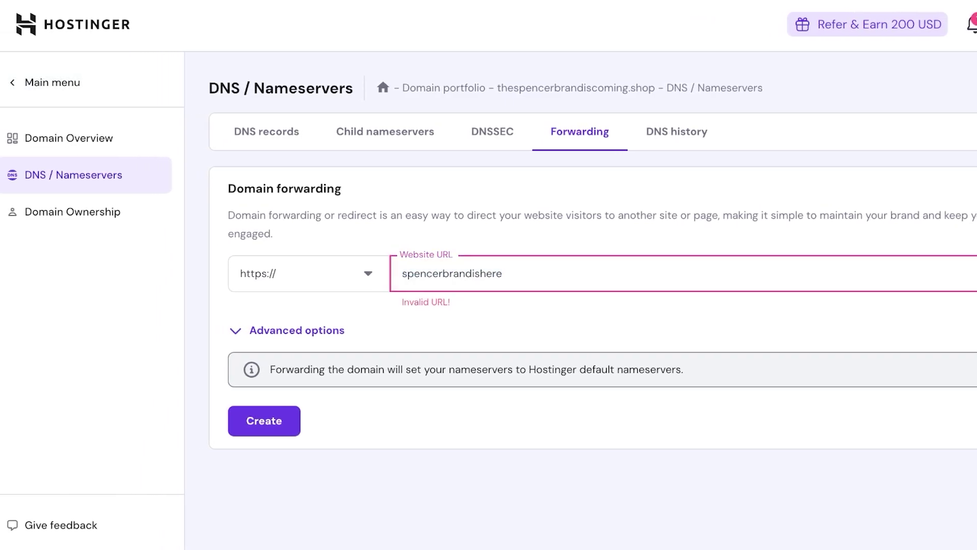
pyautogui.click(48, 172)
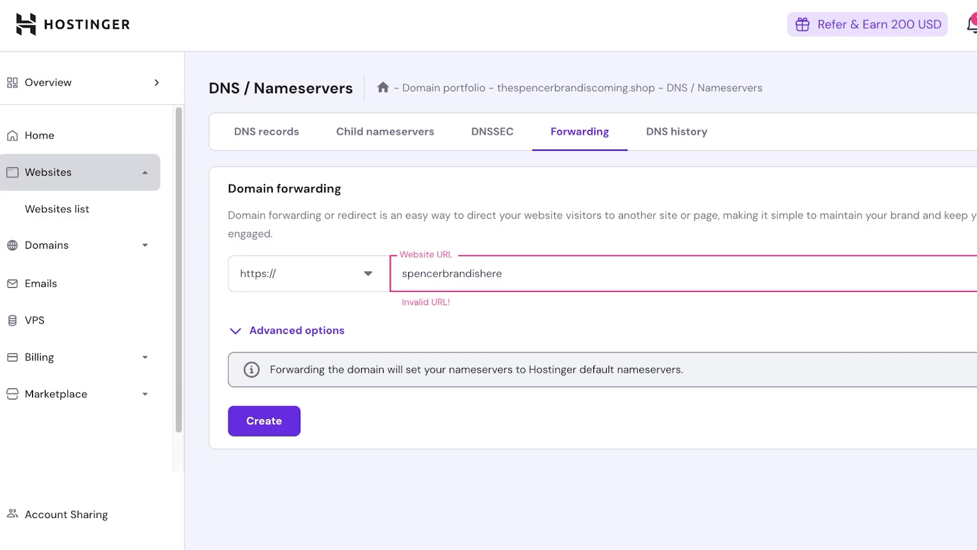
pyautogui.click(57, 209)
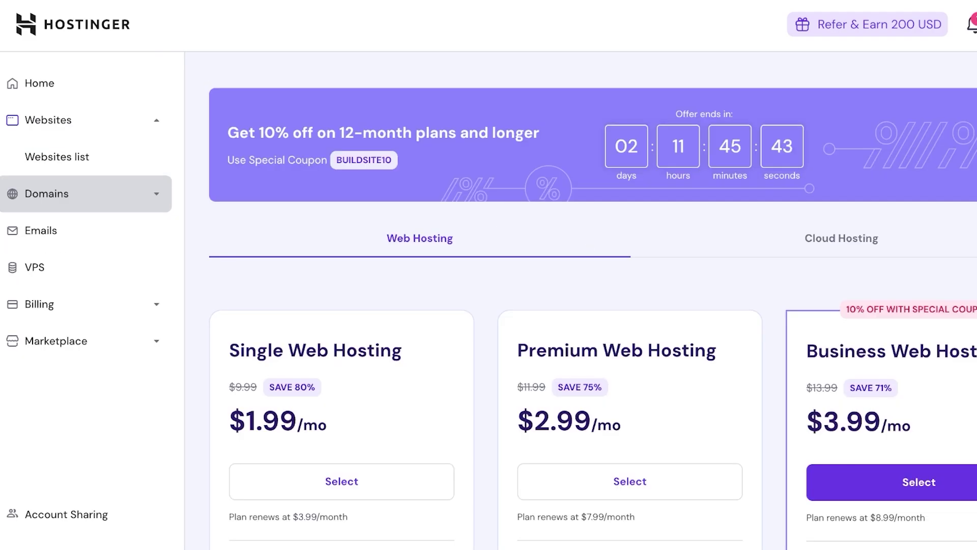
# Return to the domain portfolio and review the overview and checklist of thespencerbrandiscoming.shop
pyautogui.click(47, 193)
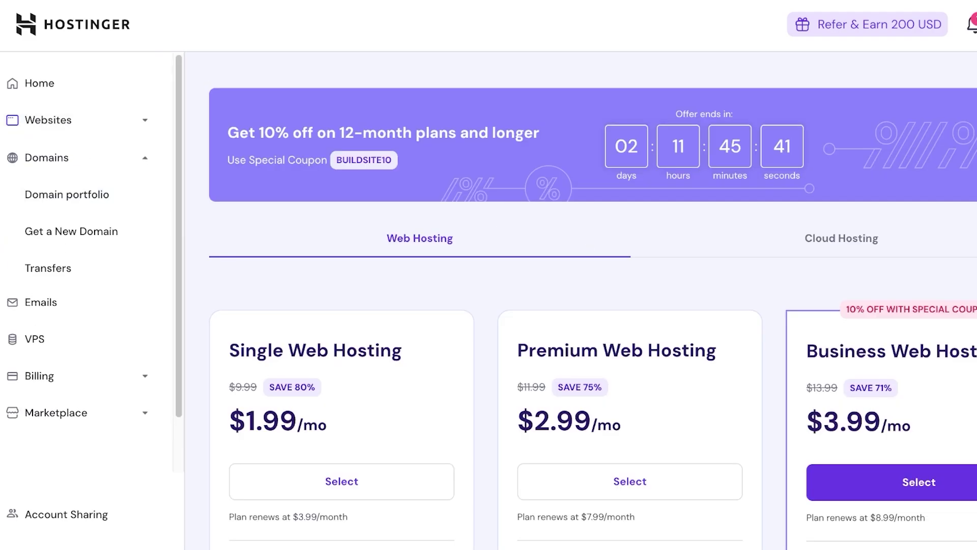
pyautogui.click(67, 194)
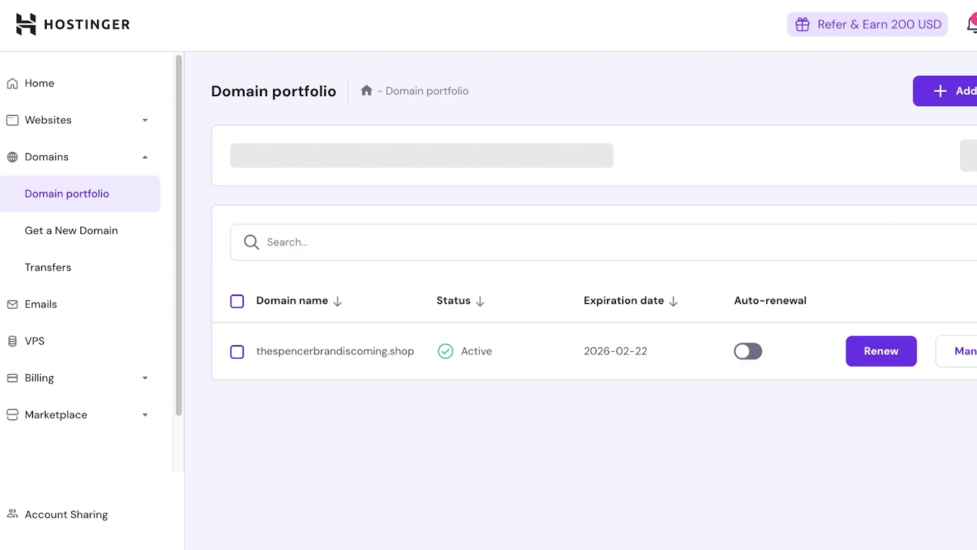
pyautogui.scroll(-8, 581, 300)
pyautogui.scroll(3, 580, 300)
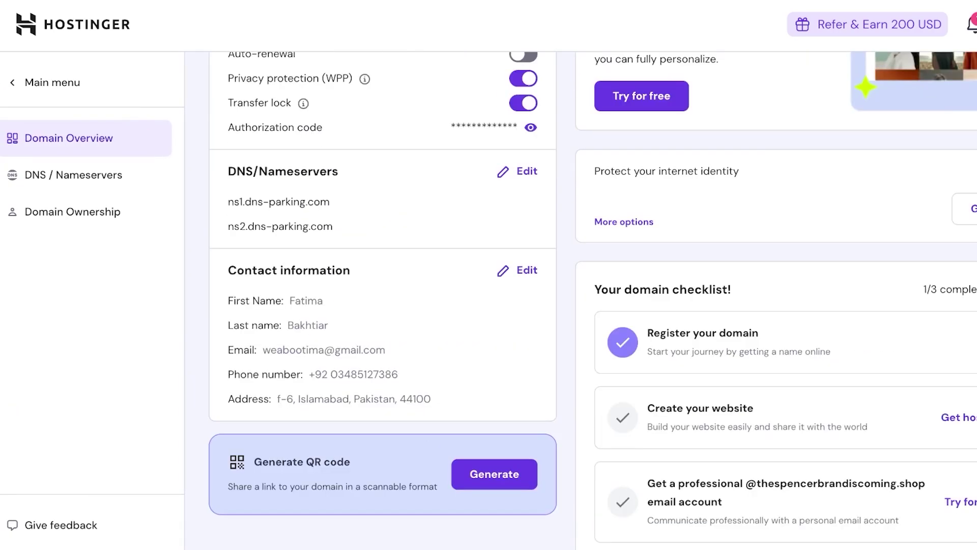
# Open the hosting offer from the checklist's website creation item and compare the web hosting plans' prices, features, reviews and FAQ
pyautogui.click(957, 416)
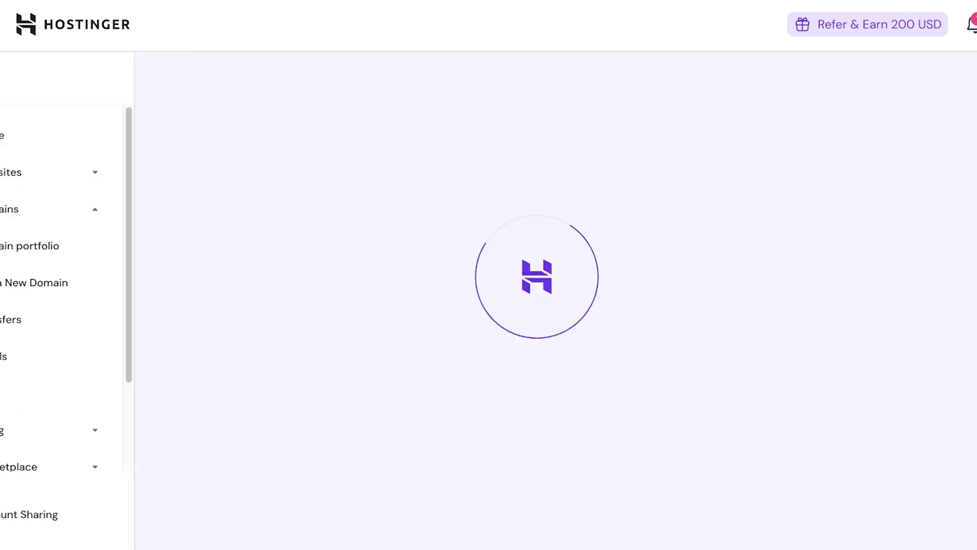
pyautogui.scroll(-7, 580, 300)
pyautogui.scroll(7, 580, 300)
pyautogui.scroll(-8, 580, 300)
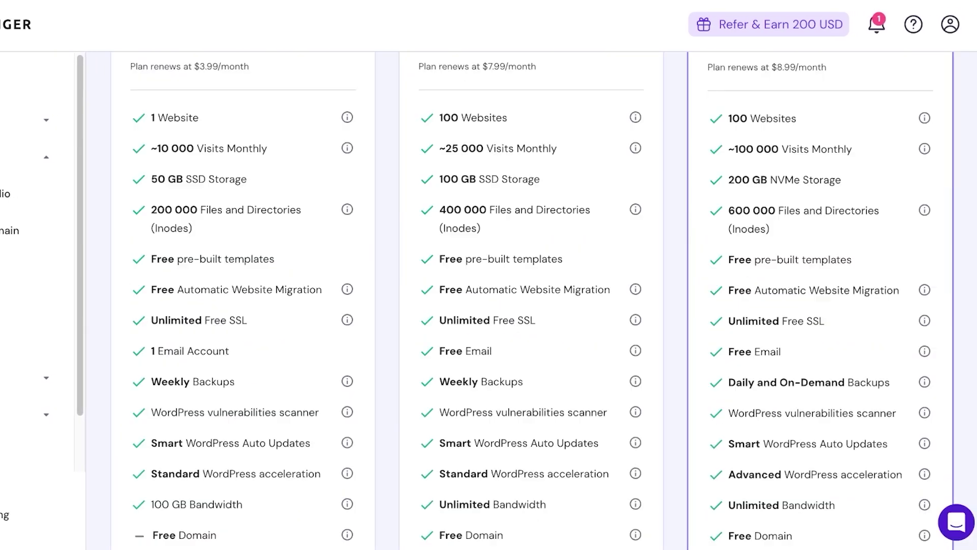
pyautogui.scroll(8, 580, 300)
pyautogui.scroll(-12, 532, 305)
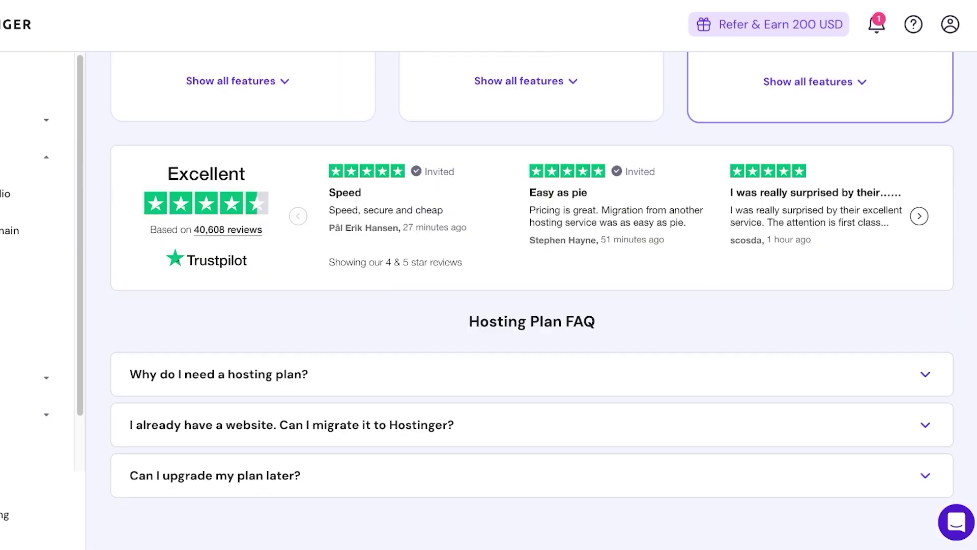
pyautogui.scroll(10, 532, 306)
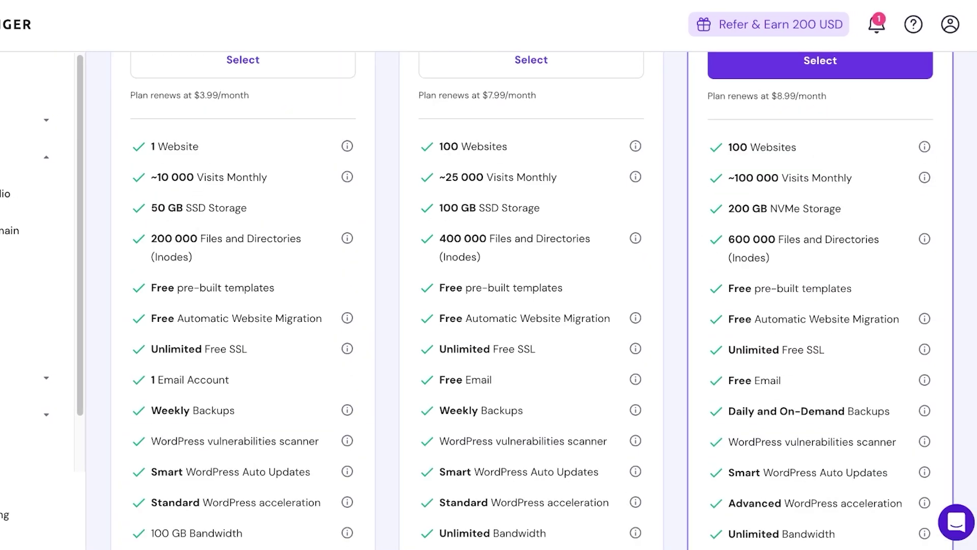
pyautogui.scroll(3, 580, 300)
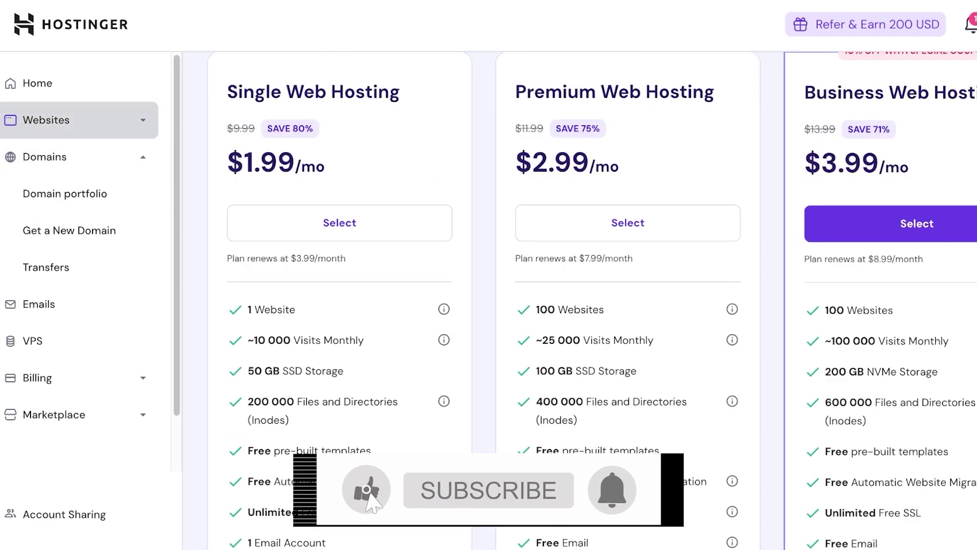
# Open the help page and search the knowledge base for "I want to change my domain name"
pyautogui.click(82, 83)
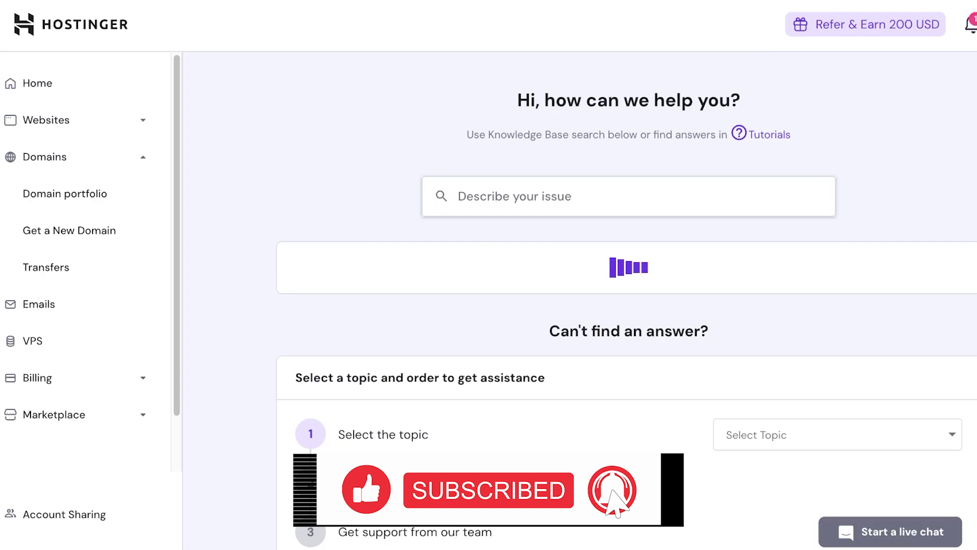
pyautogui.click(459, 196)
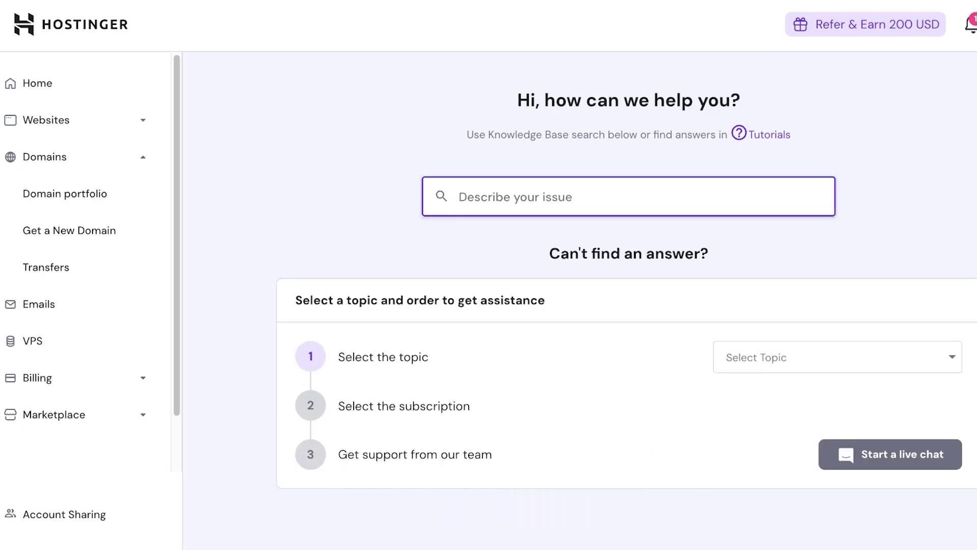
pyautogui.write('I want to chag')
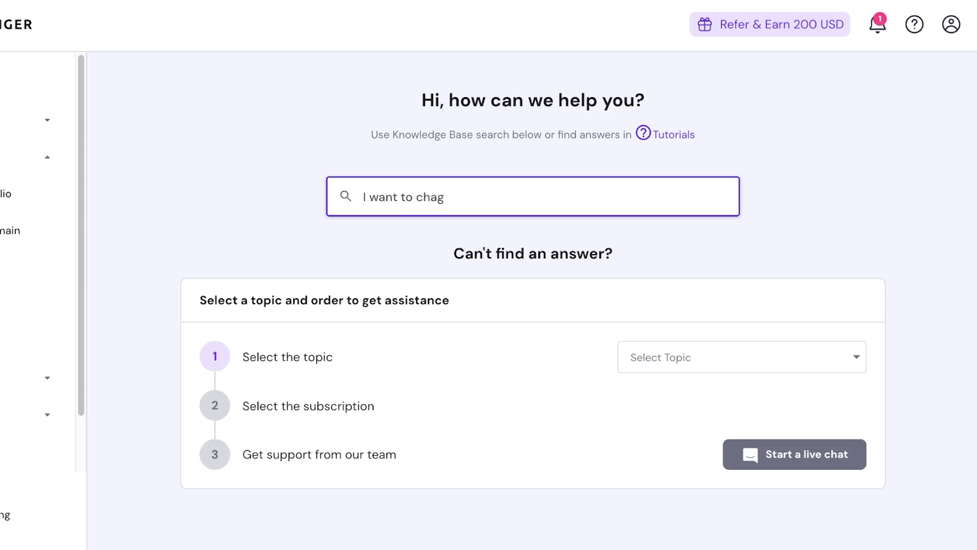
pyautogui.press('BackSpace')
pyautogui.write('nge my domain name')
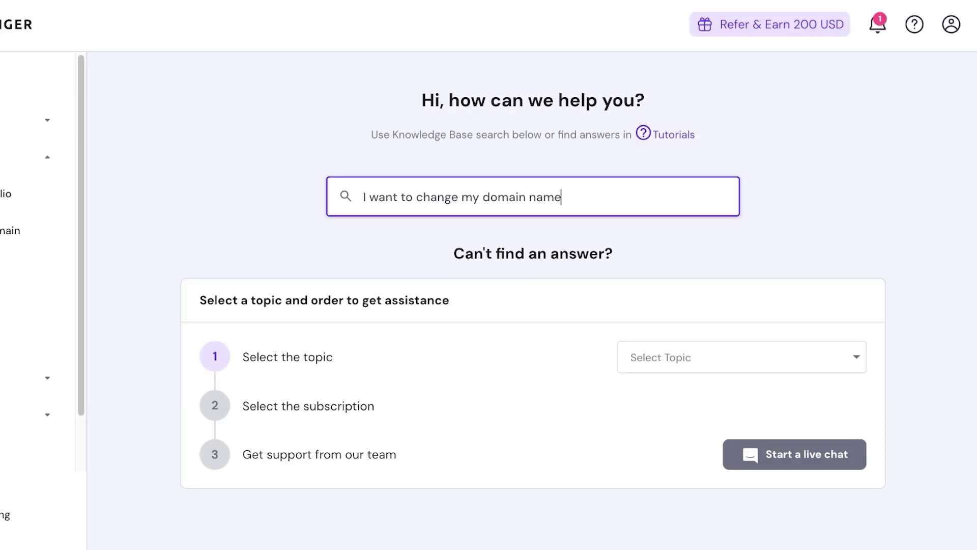
pyautogui.press('Return')
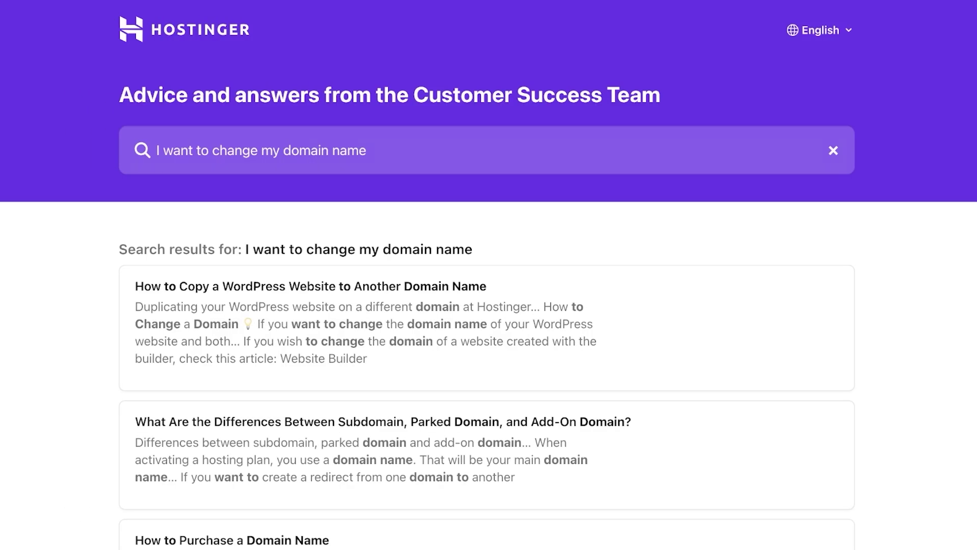
# Look through the help search results and open the article "Website Builder: How to Change a Domain"
pyautogui.scroll(-3, 488, 203)
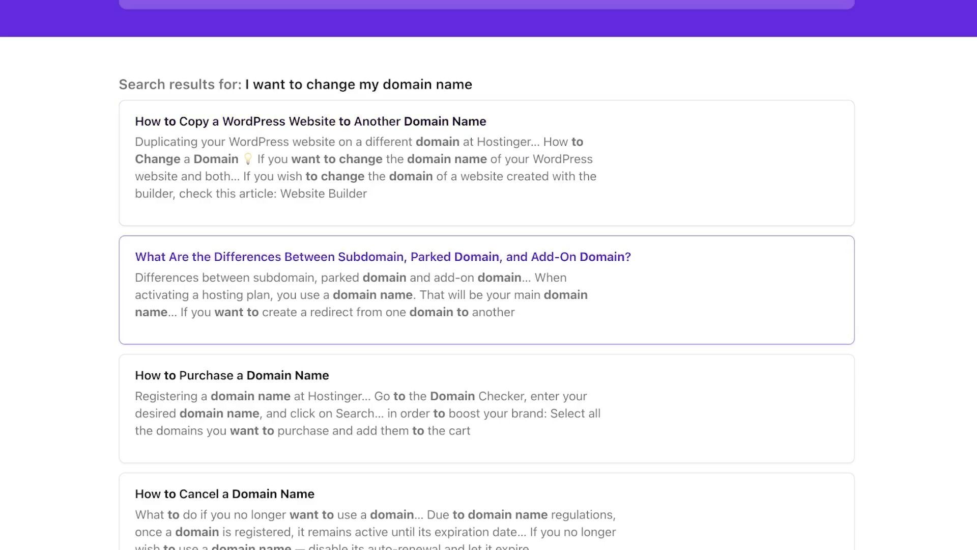
pyautogui.scroll(-3, 489, 275)
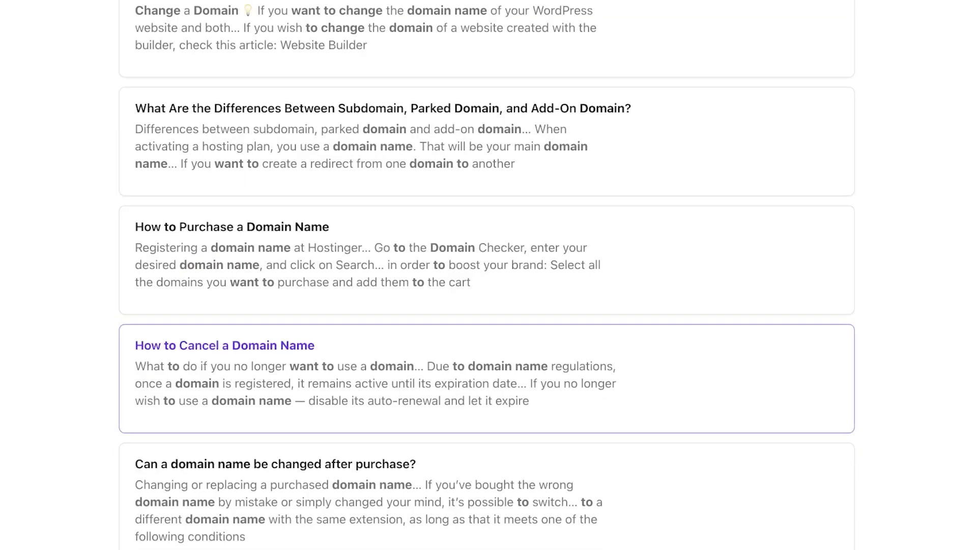
pyautogui.scroll(-3, 489, 275)
pyautogui.scroll(-7, 489, 275)
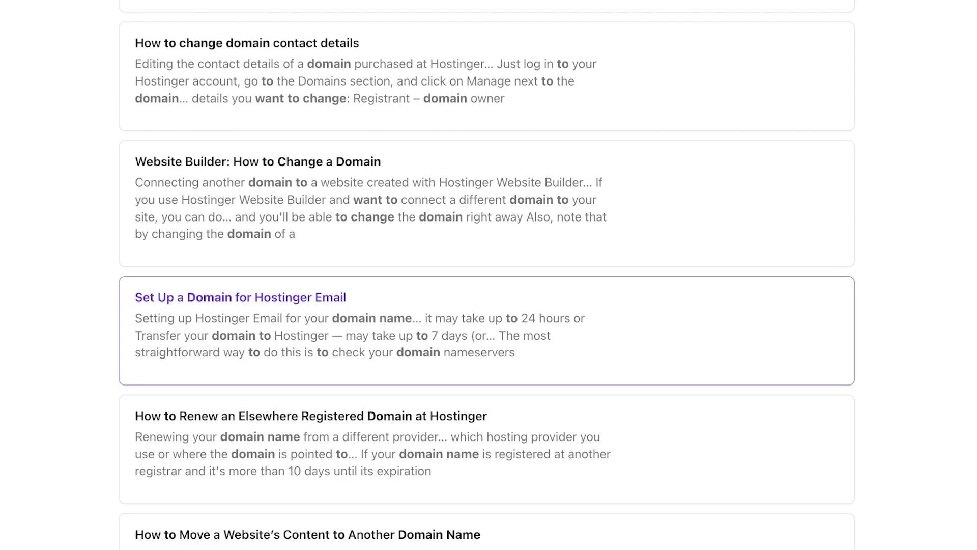
pyautogui.scroll(-3, 489, 275)
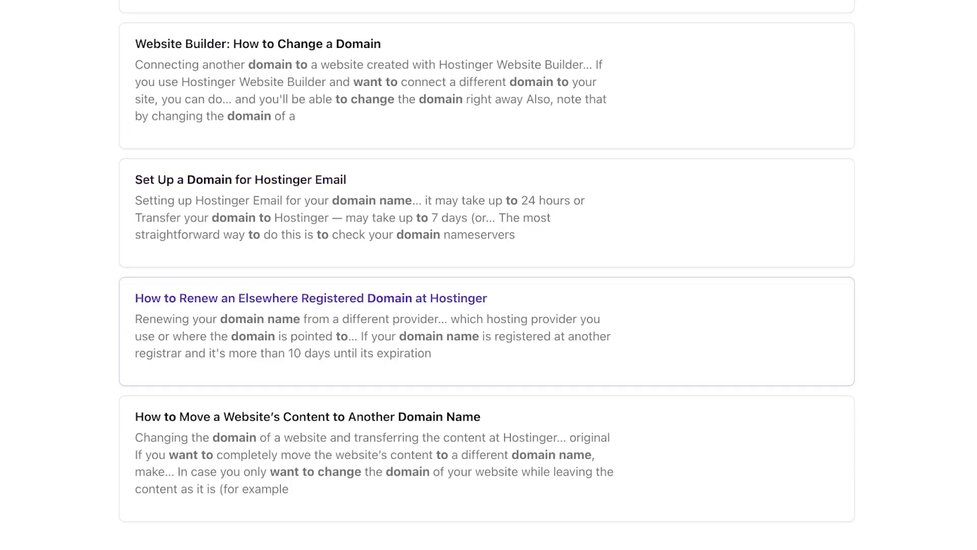
pyautogui.scroll(-1, 489, 275)
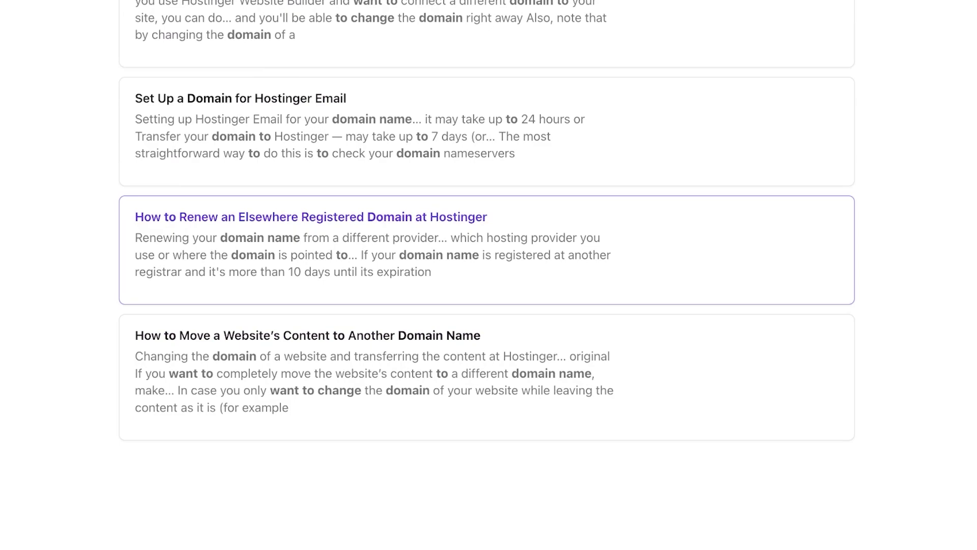
pyautogui.scroll(-3, 488, 275)
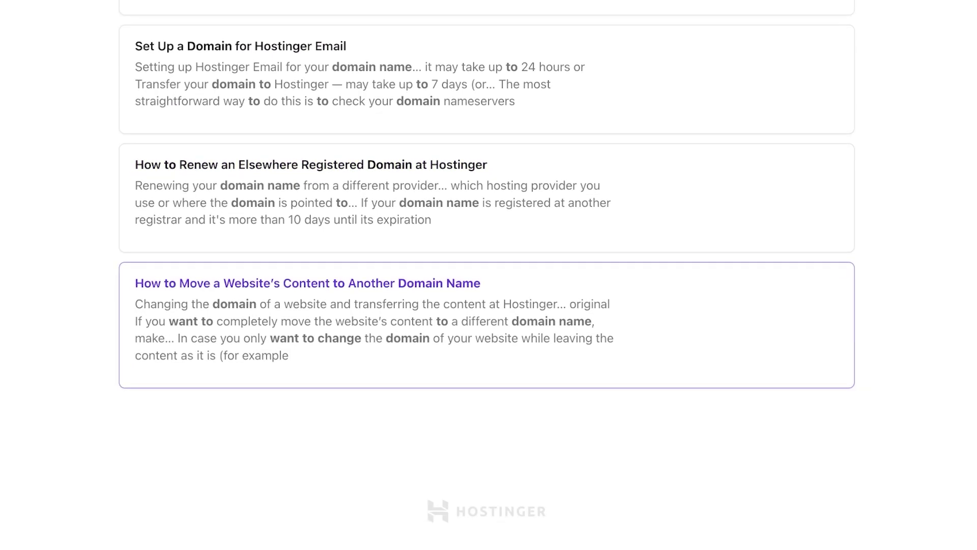
pyautogui.scroll(1, 489, 275)
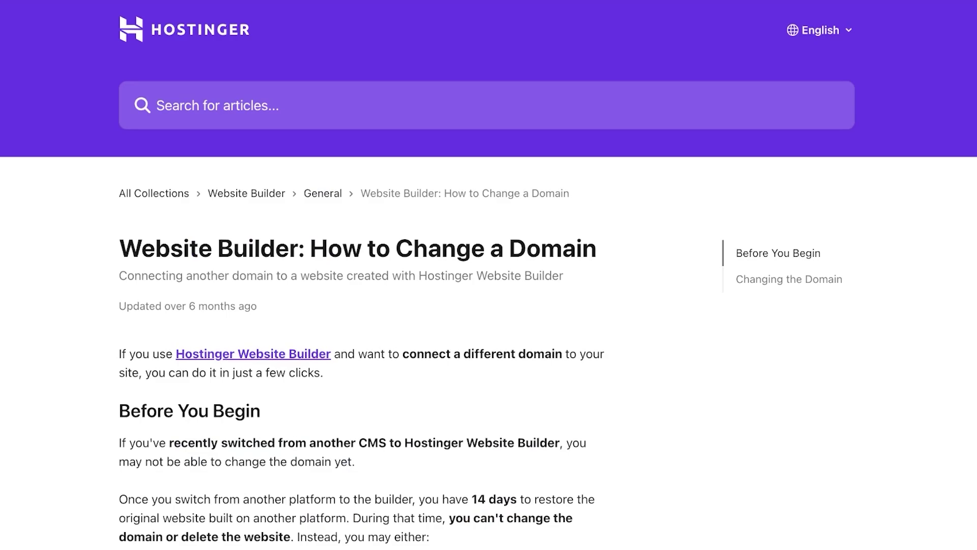
# Read the article on changing a domain through to its closing note, highlighting the passages about changing or replacing a registered domain
pyautogui.scroll(-1, 488, 275)
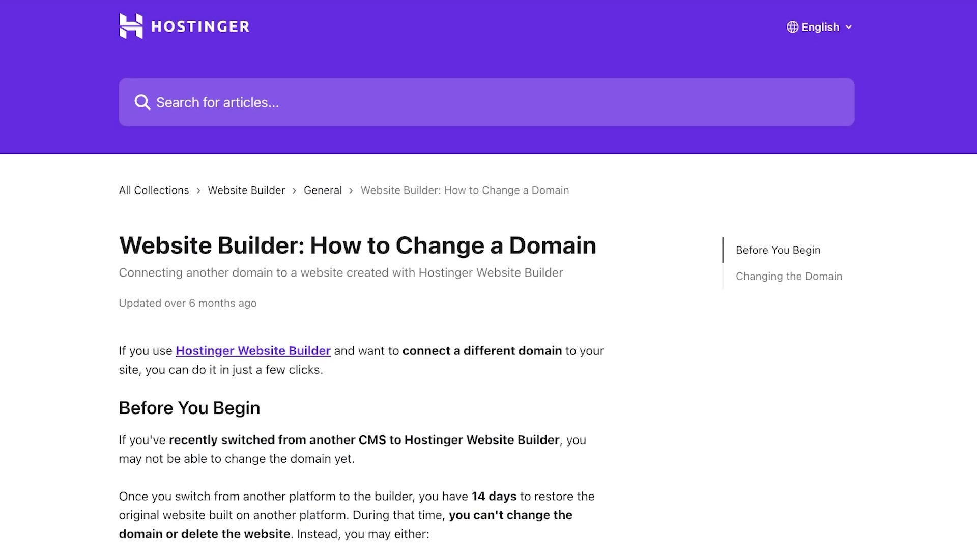
pyautogui.moveTo(170, 245); pyautogui.dragTo(457, 245)
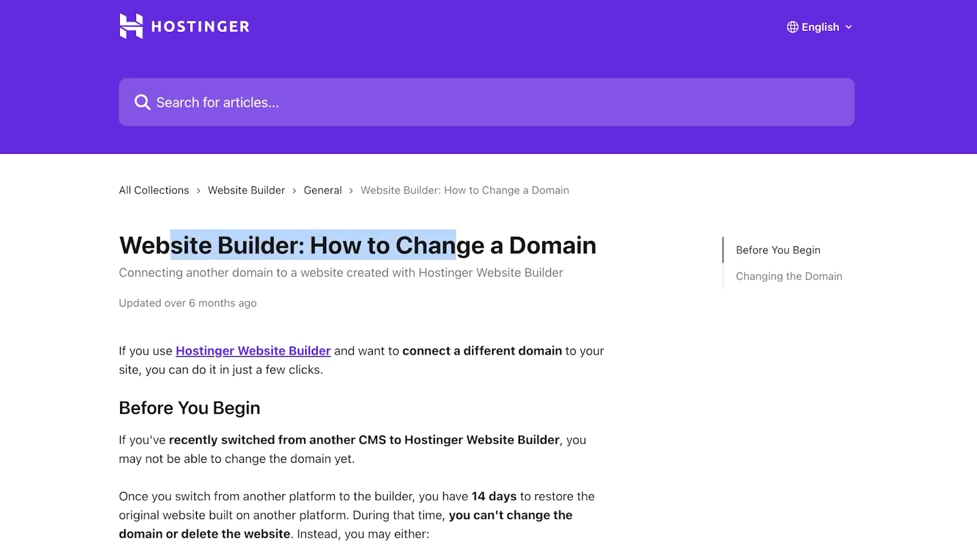
pyautogui.scroll(-3, 488, 274)
pyautogui.click(457, 105)
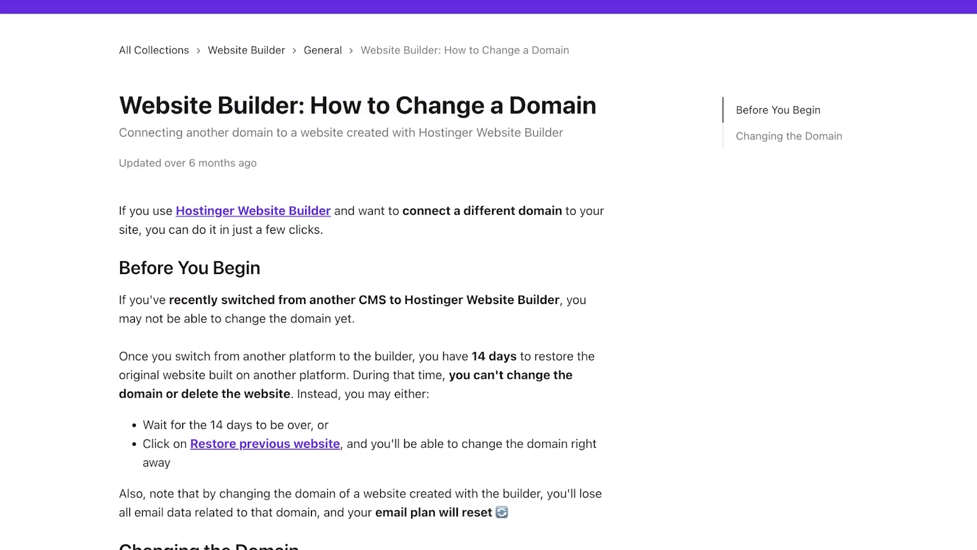
pyautogui.scroll(-15, 488, 275)
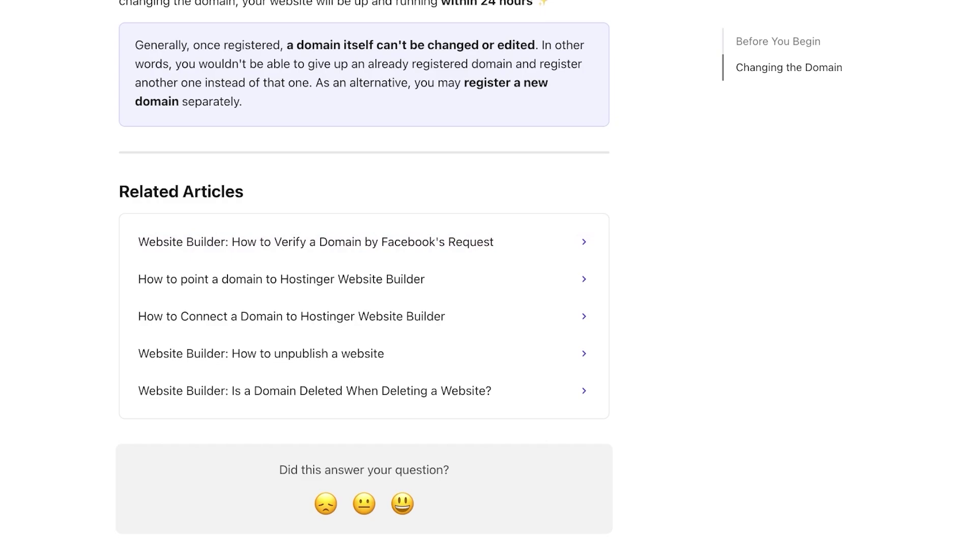
pyautogui.scroll(3, 364, 275)
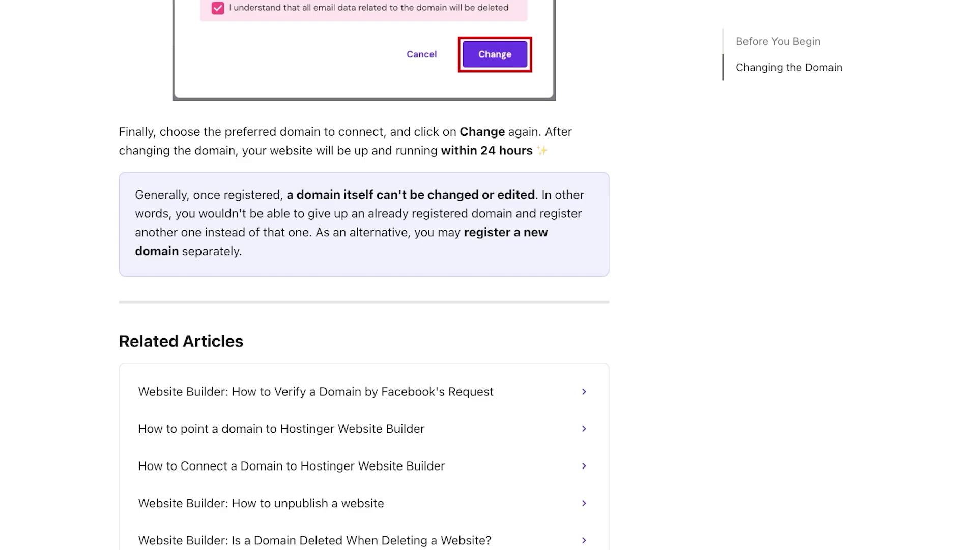
pyautogui.moveTo(287, 195); pyautogui.dragTo(538, 194)
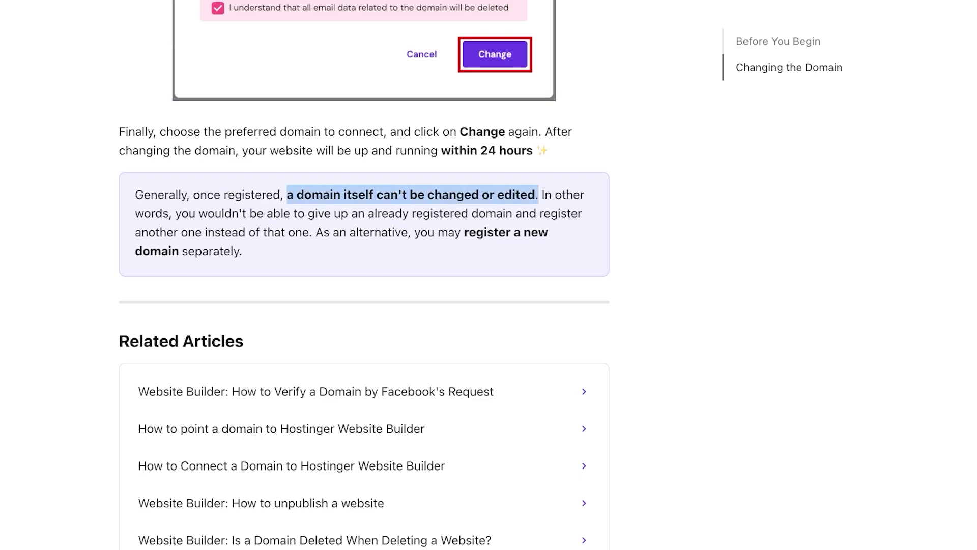
pyautogui.moveTo(292, 214); pyautogui.dragTo(476, 232)
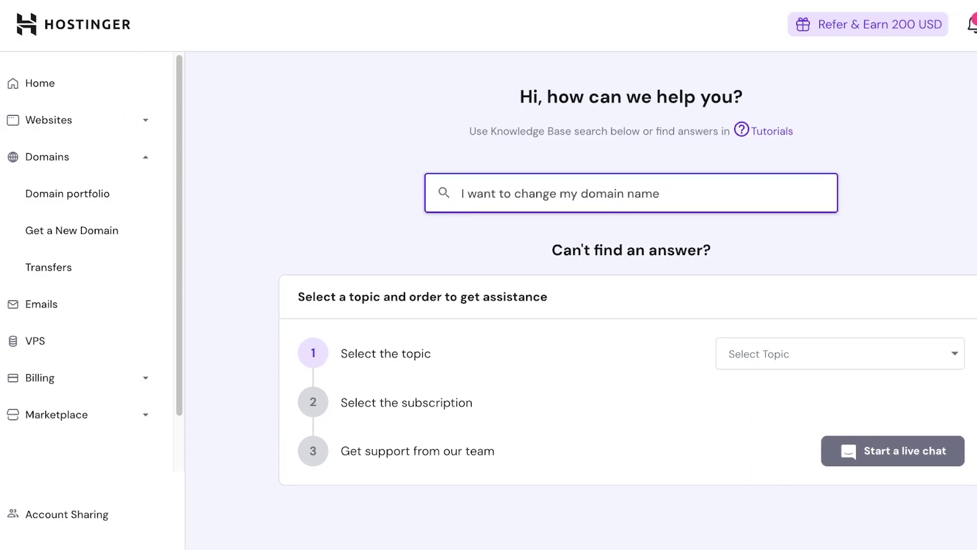
# Set the assistance topic to Domain and the subscription to thespencerbrandiscoming.shop
pyautogui.click(825, 354)
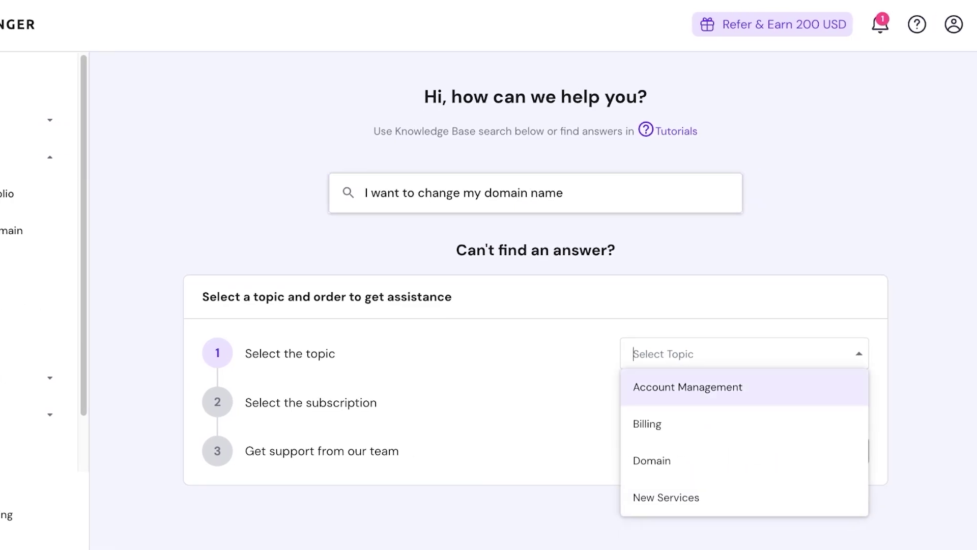
pyautogui.click(825, 460)
pyautogui.click(744, 403)
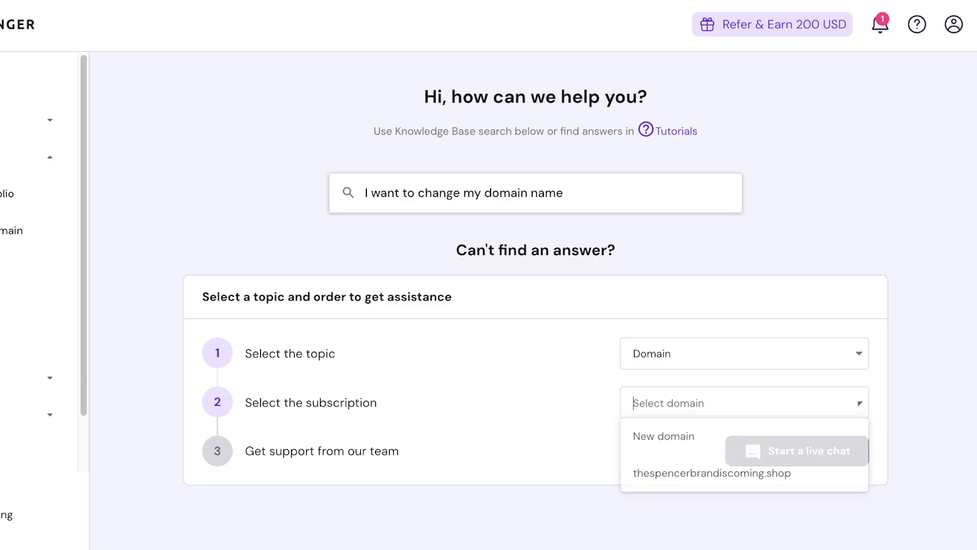
pyautogui.click(712, 472)
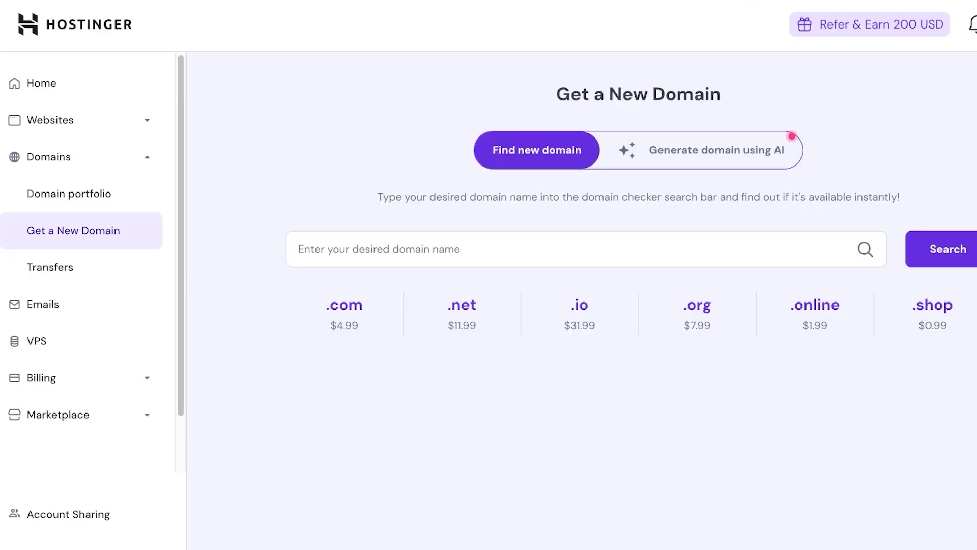
# Search for the new domain name "thespencebrandiscoming.shop" to check its availability
pyautogui.click(299, 249)
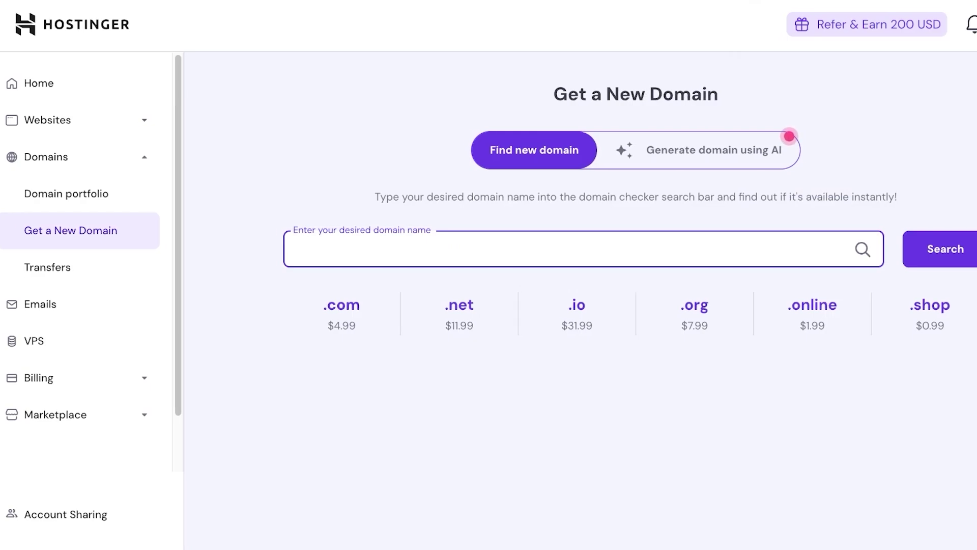
pyautogui.write('thespencebrandiss')
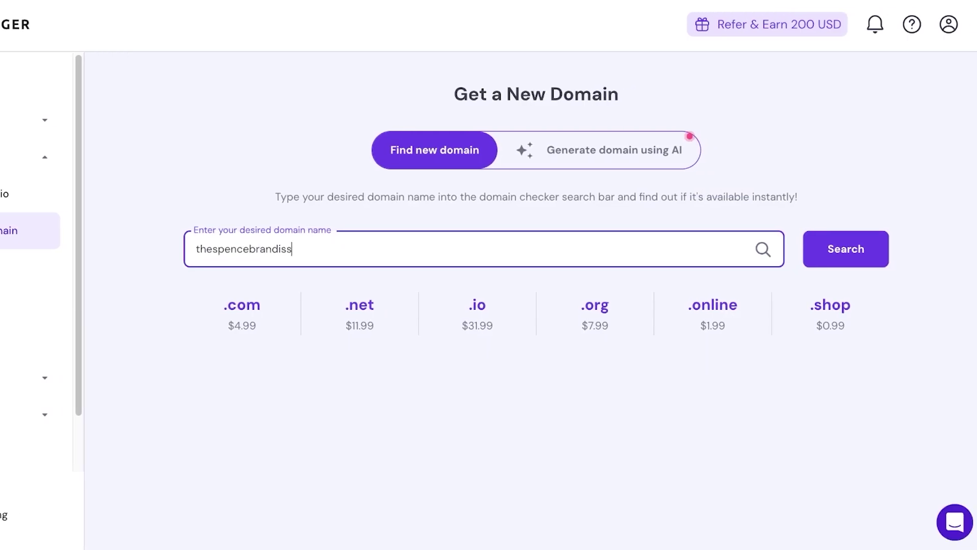
pyautogui.press('BackSpace')
pyautogui.write('coming.shop')
pyautogui.press('Return')
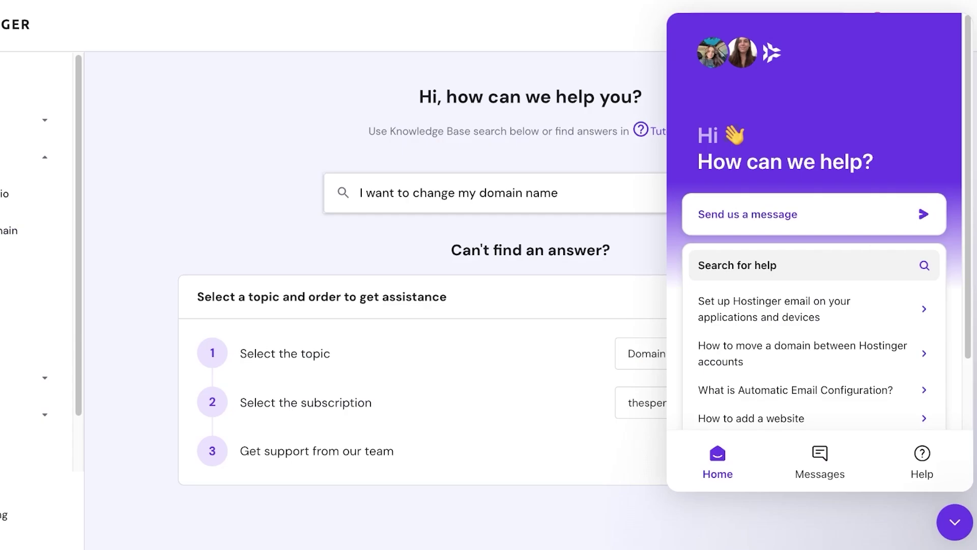
# Start a support conversation and send "Hey I misspelled a word in the domain I purchased"
pyautogui.click(814, 213)
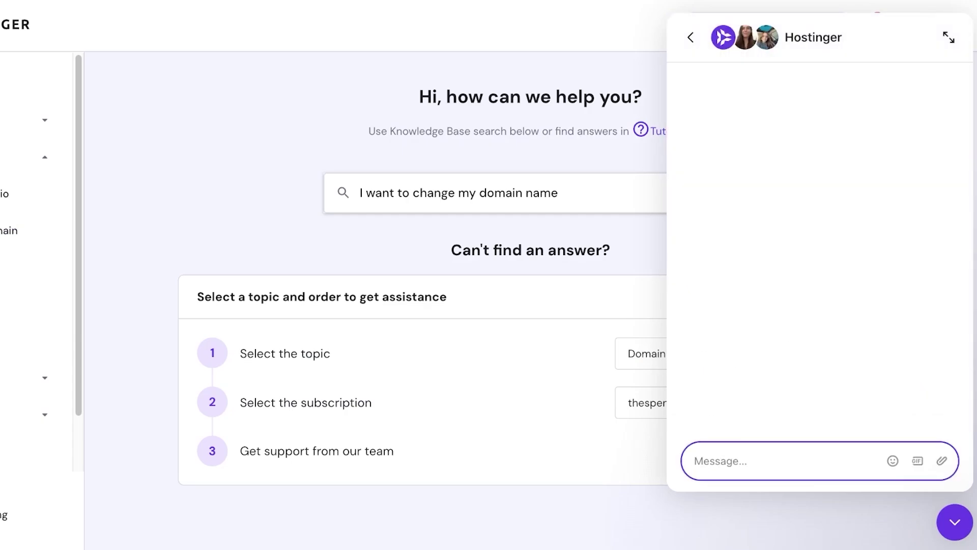
pyautogui.write('Hey I mi')
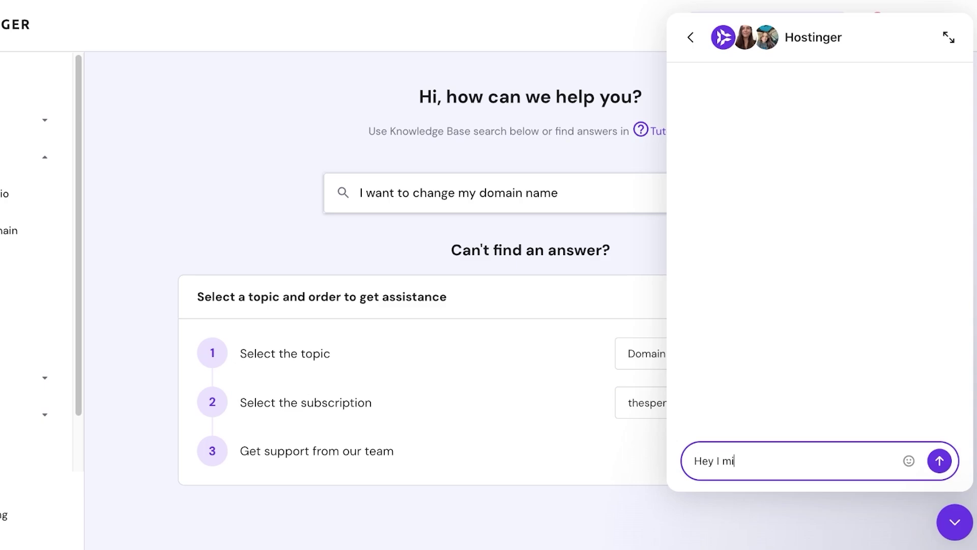
pyautogui.write('sspelled a word in the ')
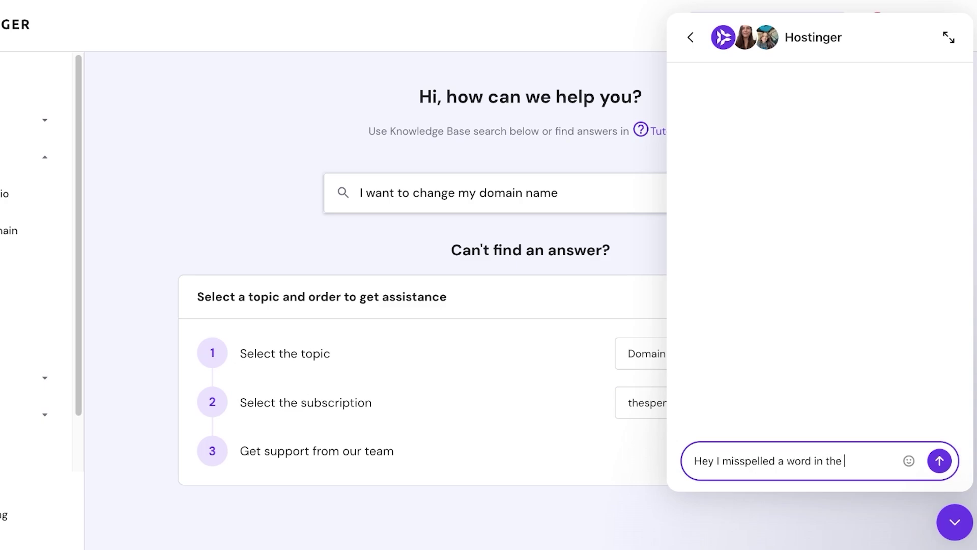
pyautogui.write('domain I purchased')
pyautogui.press('Return')
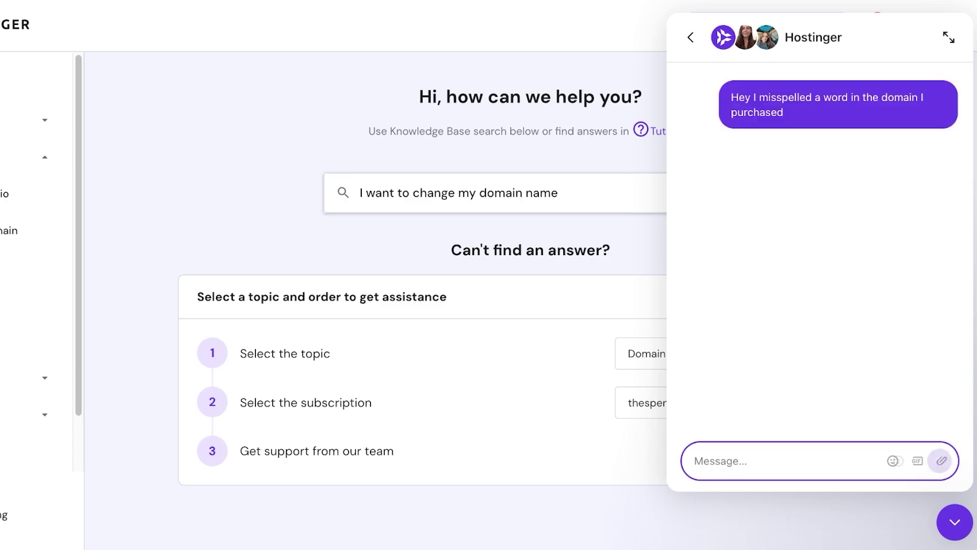
# Send the chat message "The correct spelling domain is worth the same pric", followed by the correction "price*"
pyautogui.write('Iwan')
pyautogui.press('BackSpace')
pyautogui.press('BackSpace')
pyautogui.press('BackSpace')
pyautogui.press('BackSpace')
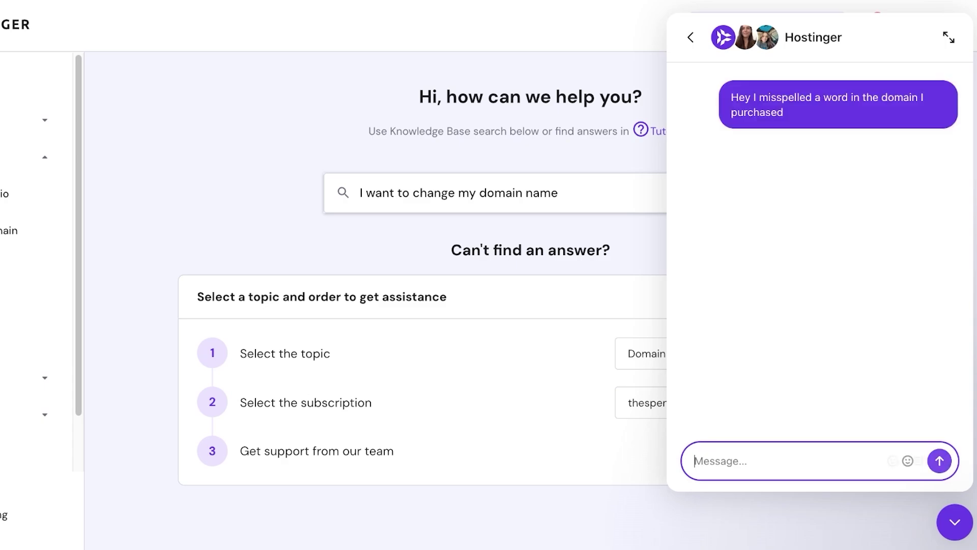
pyautogui.write('The correct s')
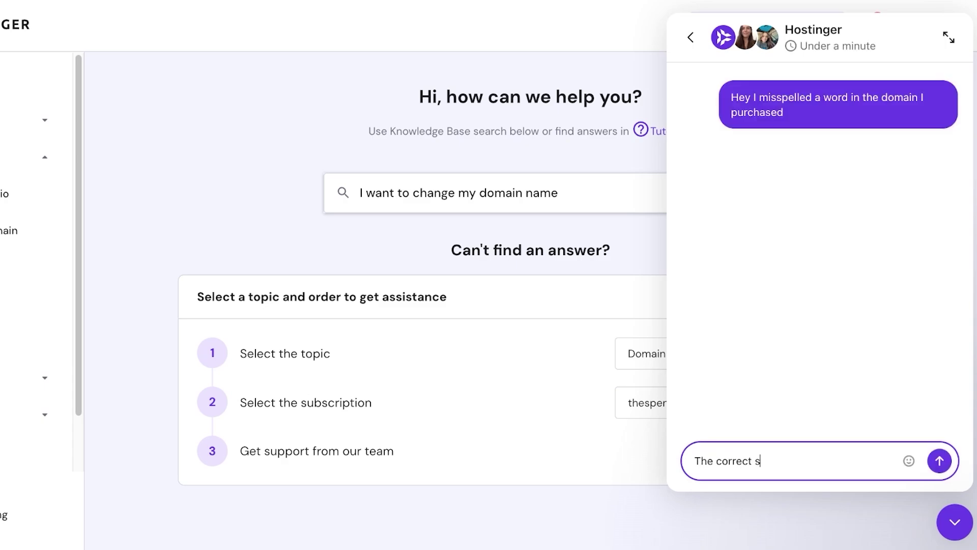
pyautogui.write('pelling domain is worth ')
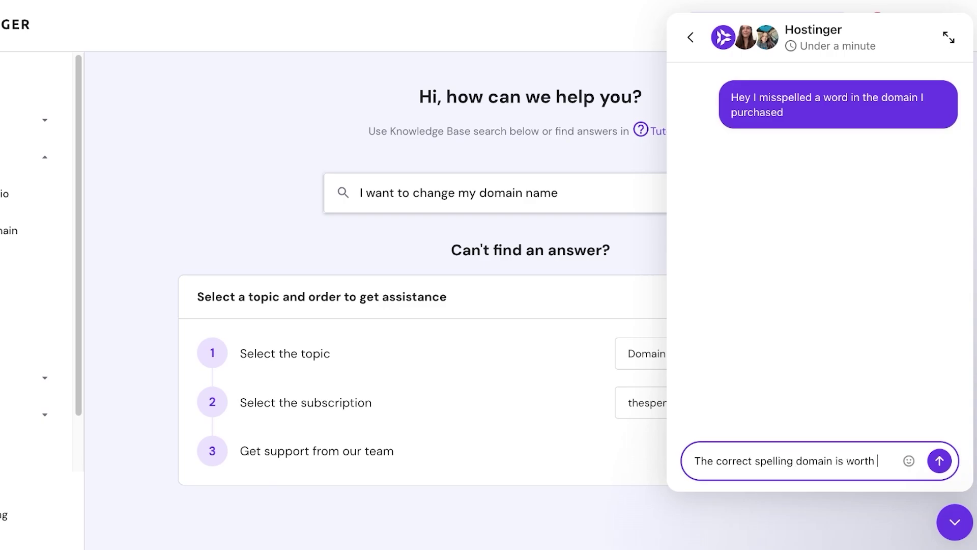
pyautogui.write('the same pric')
pyautogui.press('Return')
pyautogui.write('price*')
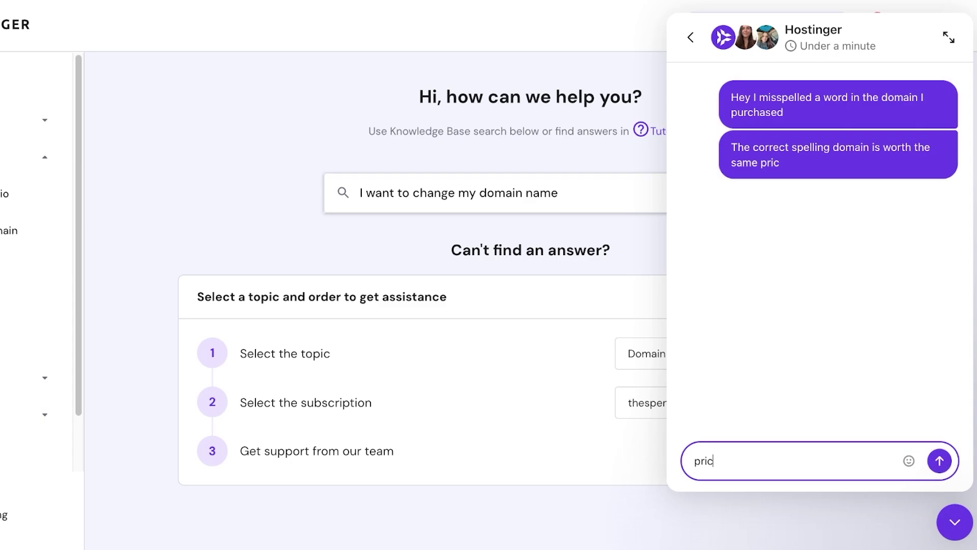
pyautogui.press('Return')
# Ask the support chat "Could I possibly have it changed>"
pyautogui.write('COu')
pyautogui.press('BackSpace')
pyautogui.press('BackSpace')
pyautogui.write('ould')
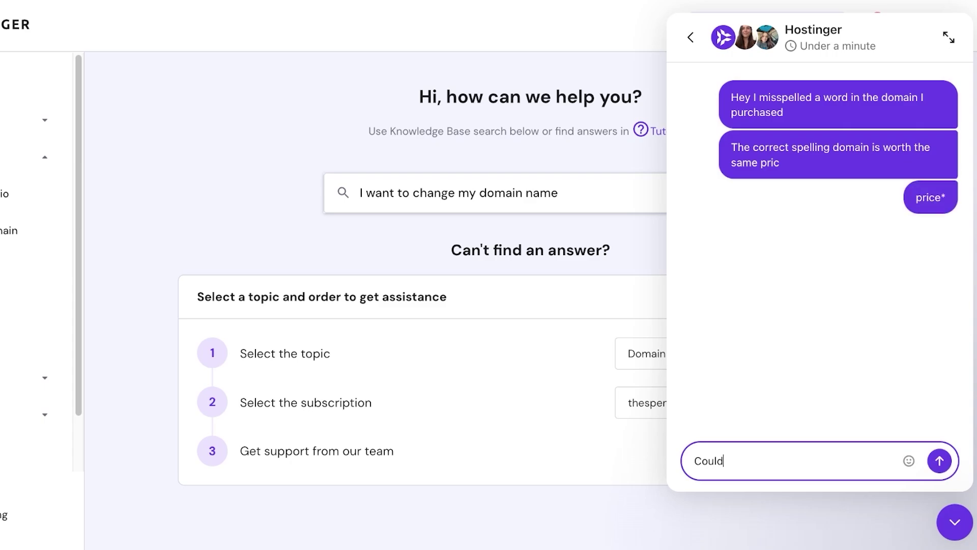
pyautogui.write(' I possibly have it changed>')
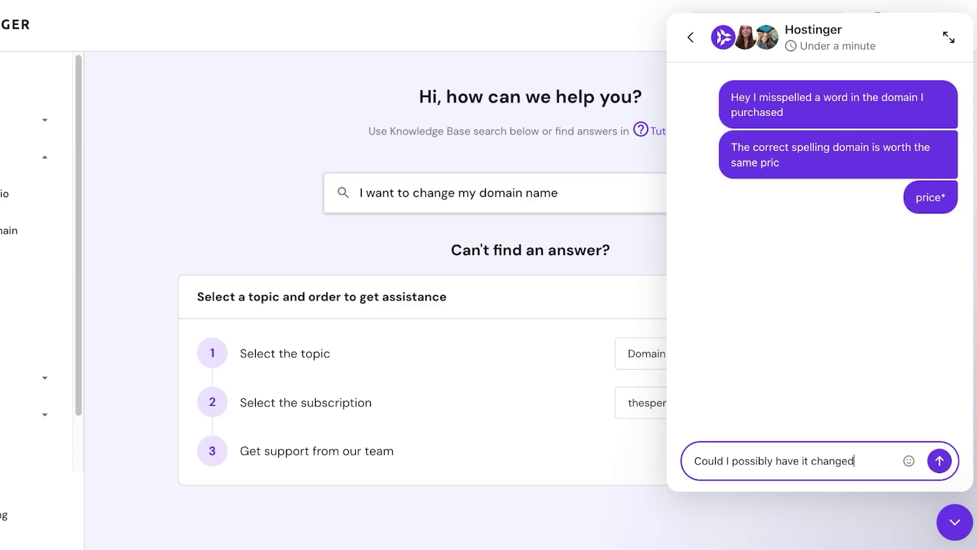
pyautogui.press('Return')
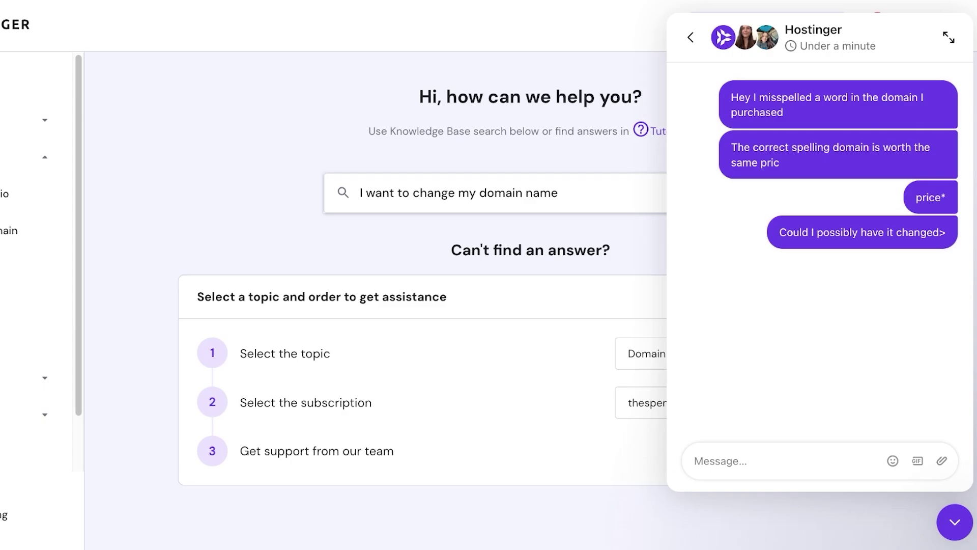
# Leave the chat for the home page, reopen it at the support reply and follow its Paid invoices link
pyautogui.click(695, 460)
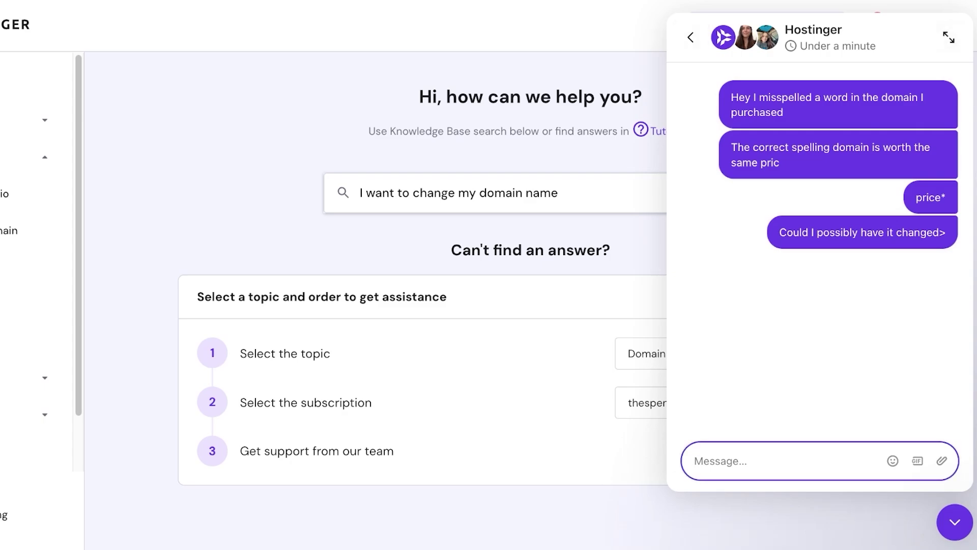
pyautogui.press('Escape')
pyautogui.click(30, 83)
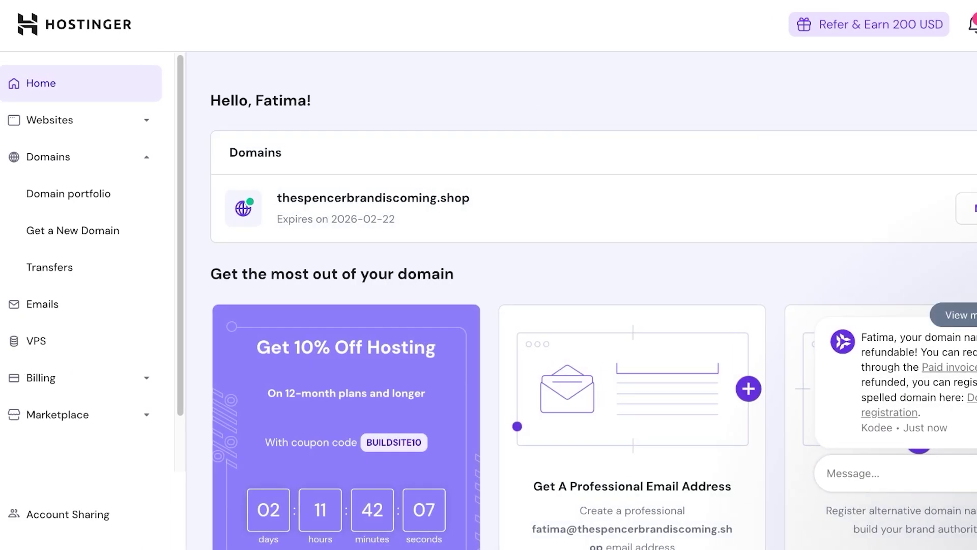
pyautogui.click(892, 473)
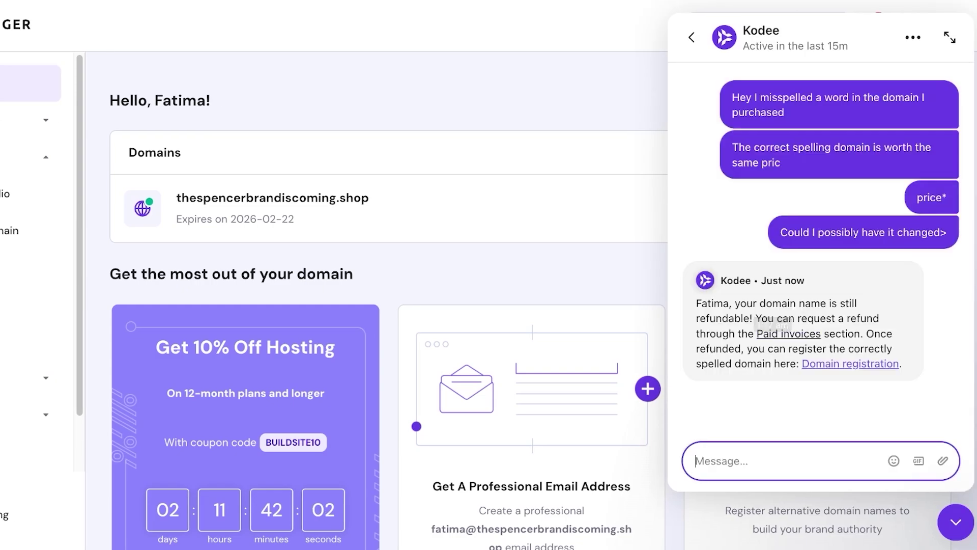
pyautogui.click(788, 333)
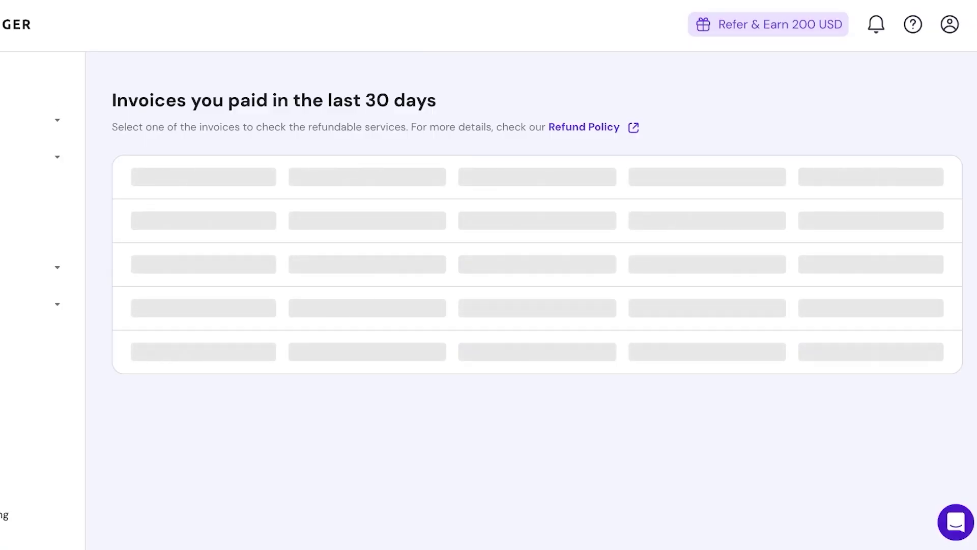
# Start a refund request for the .SHOP domain invoice and accept the immediate service cancellation and data deletion
pyautogui.click(837, 230)
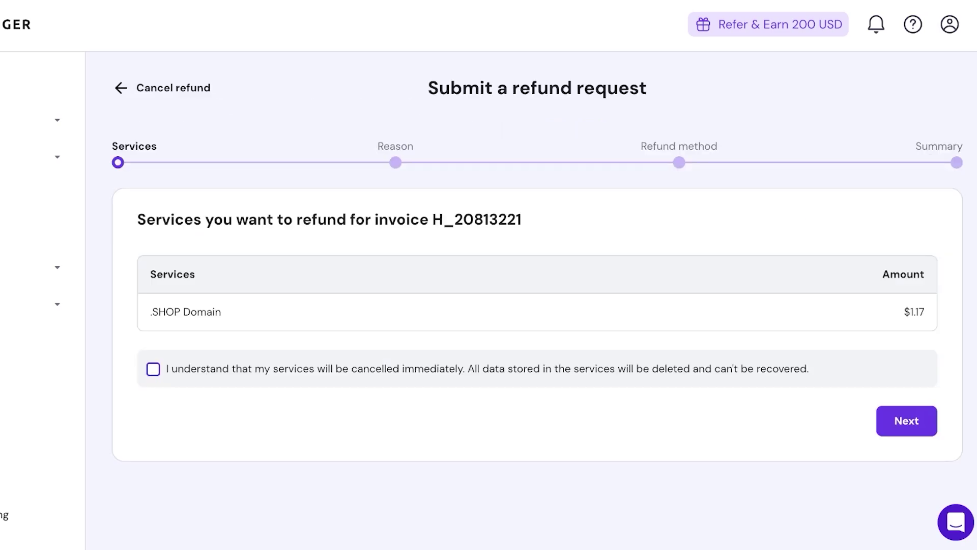
pyautogui.click(152, 368)
pyautogui.click(906, 421)
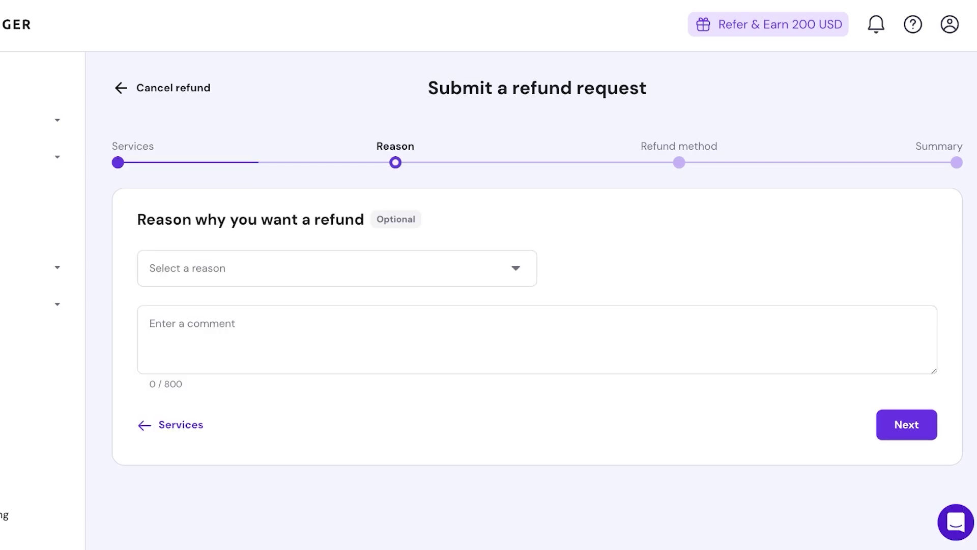
# Give "Business name has changed" as the refund reason with the comment "I missspelled my brand name its actually spence not spencer"
pyautogui.click(336, 267)
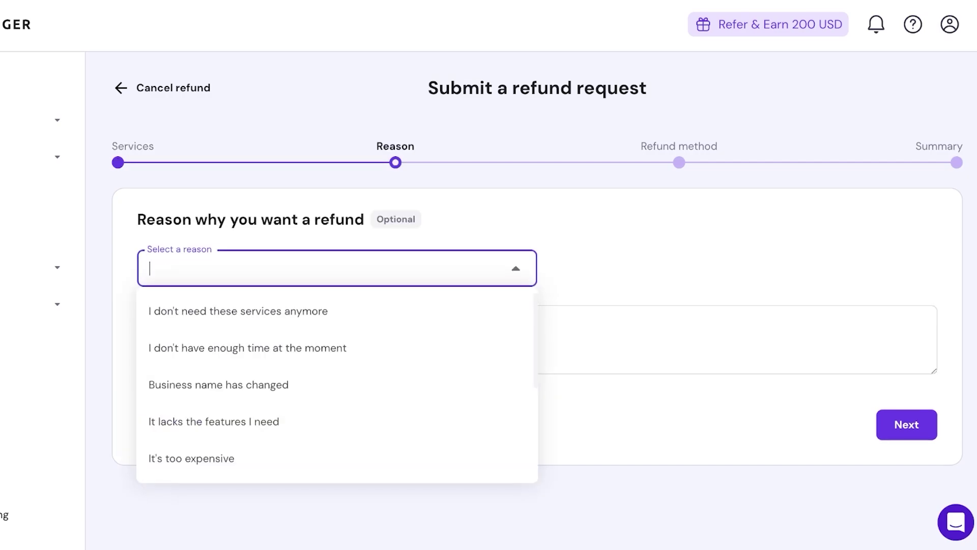
pyautogui.click(218, 385)
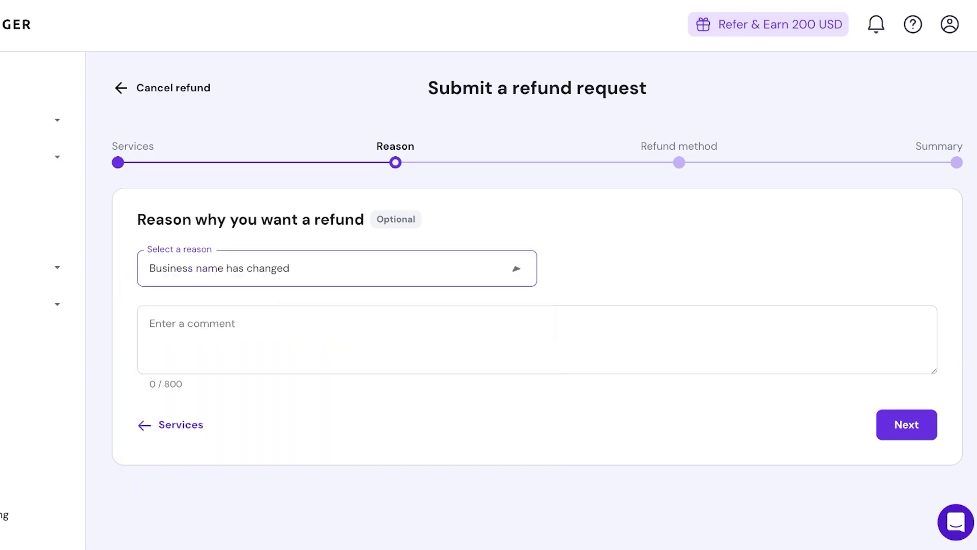
pyautogui.click(270, 323)
pyautogui.write('I ')
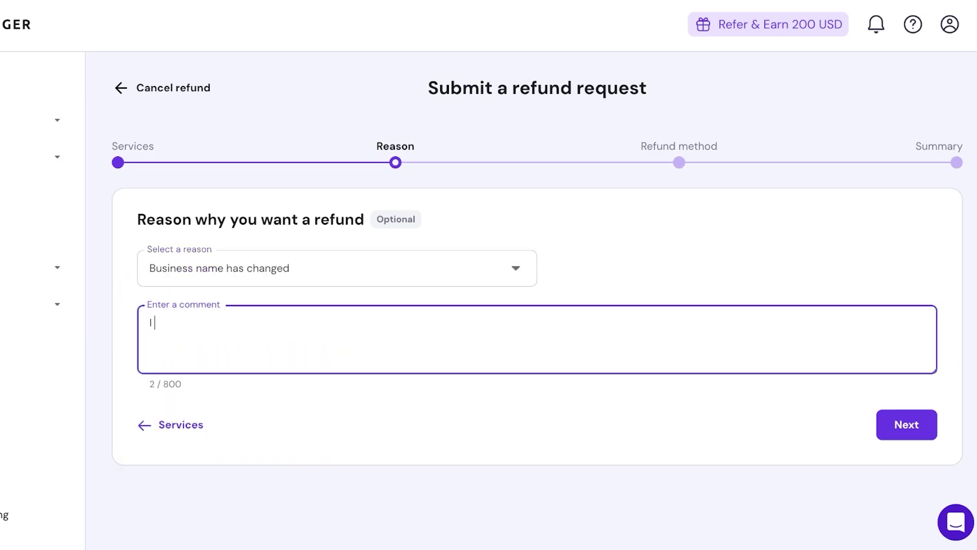
pyautogui.write('missspelle')
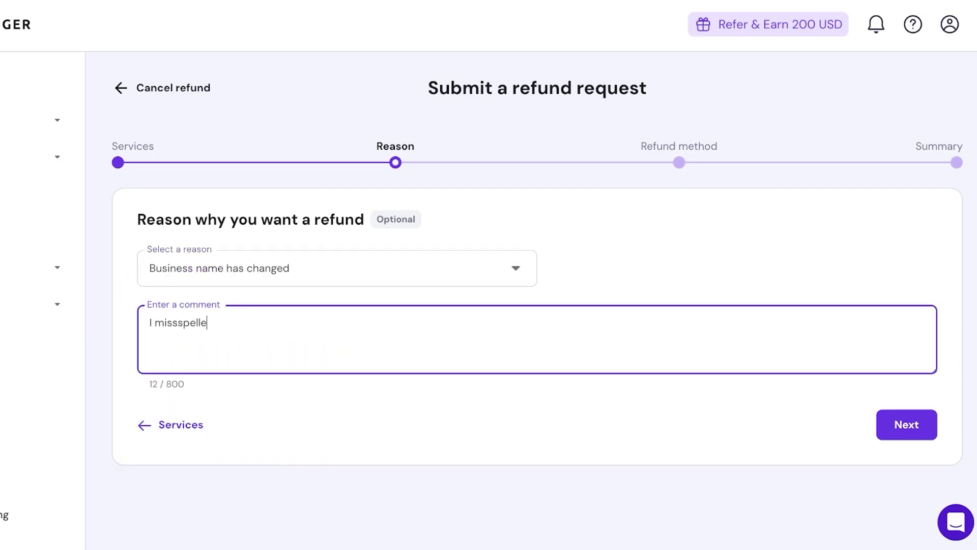
pyautogui.write('d my brand na')
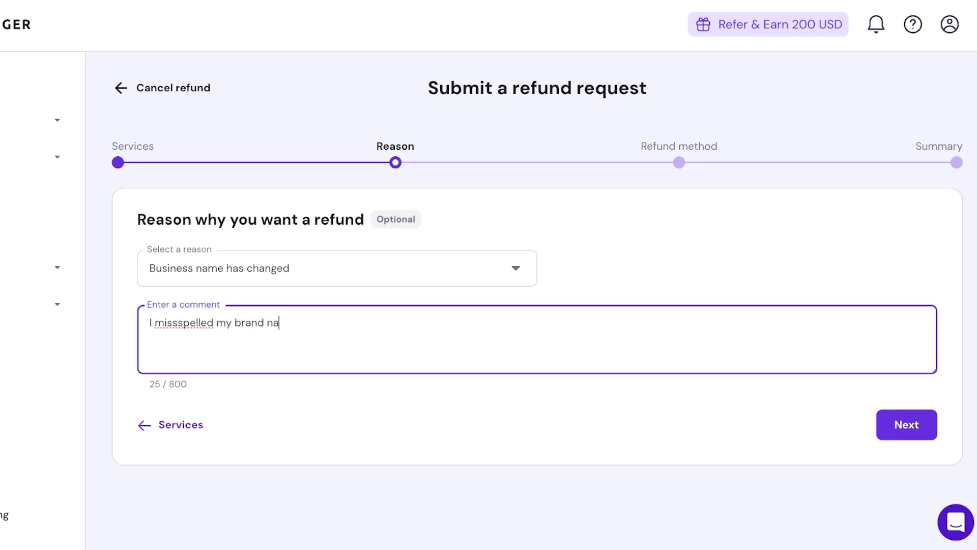
pyautogui.write('me its actually ')
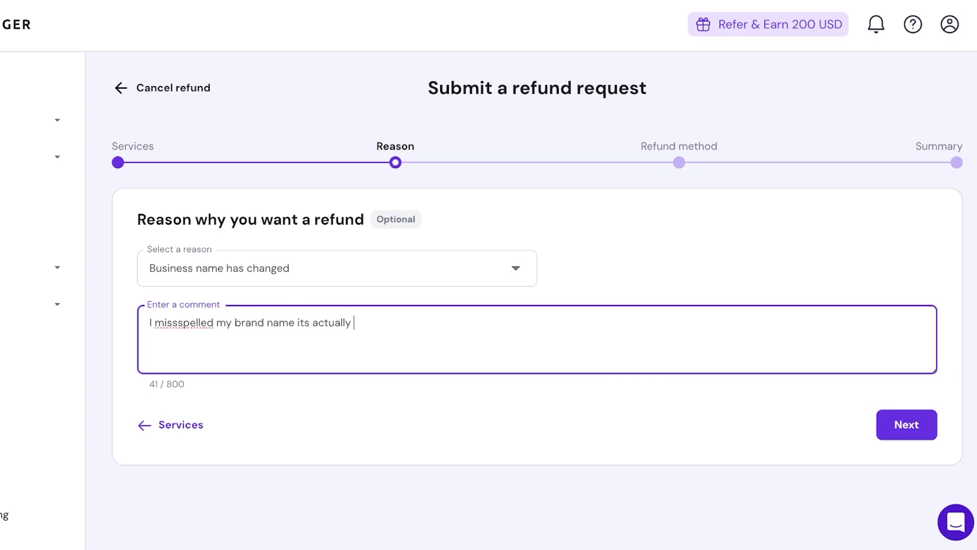
pyautogui.write('spence not spencer')
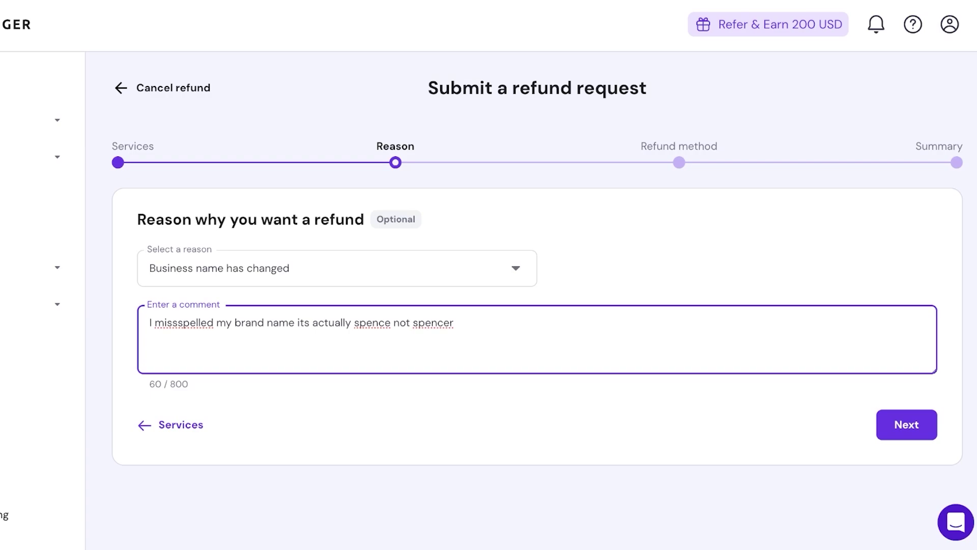
pyautogui.press('Return')
pyautogui.click(907, 424)
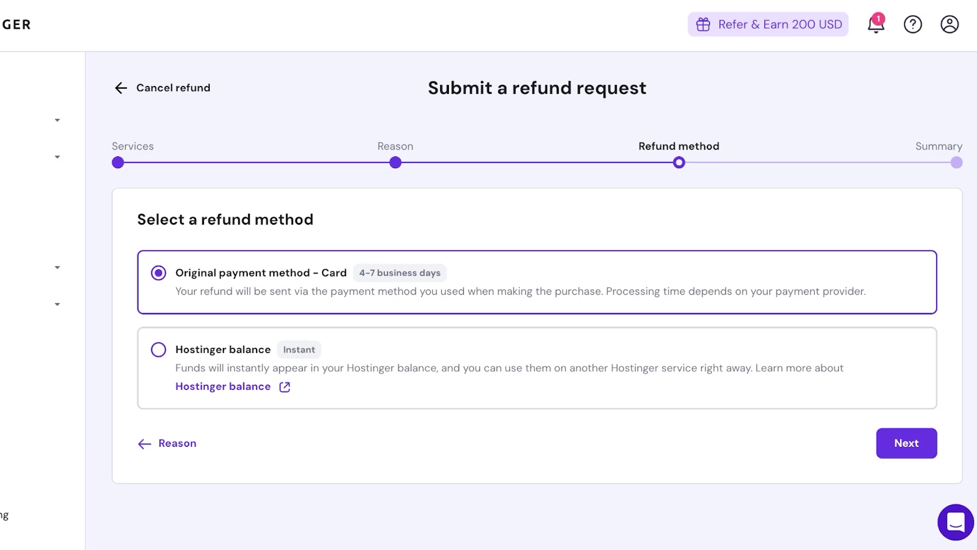
# Submit the refund request with the original card payment as refund method and return to the home page
pyautogui.click(906, 443)
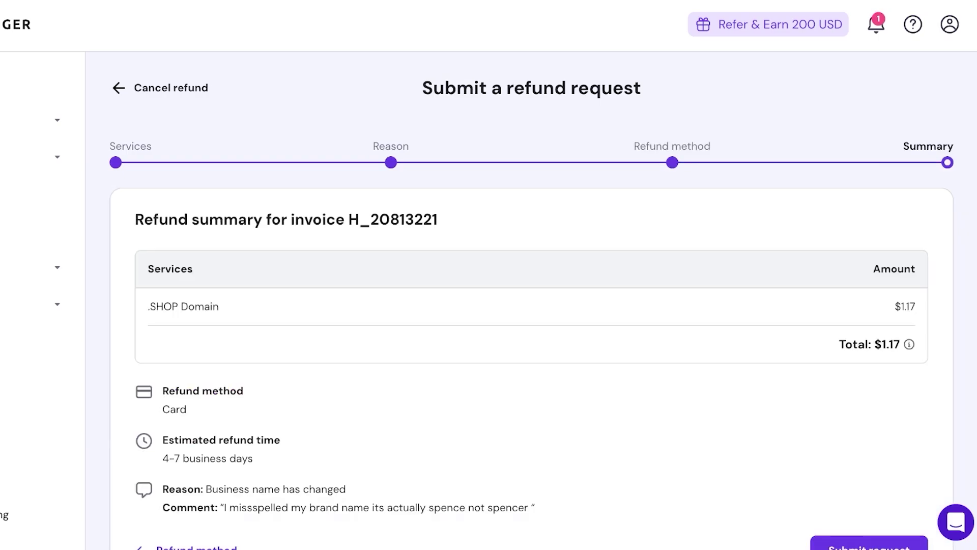
pyautogui.scroll(-3, 869, 458)
pyautogui.click(869, 466)
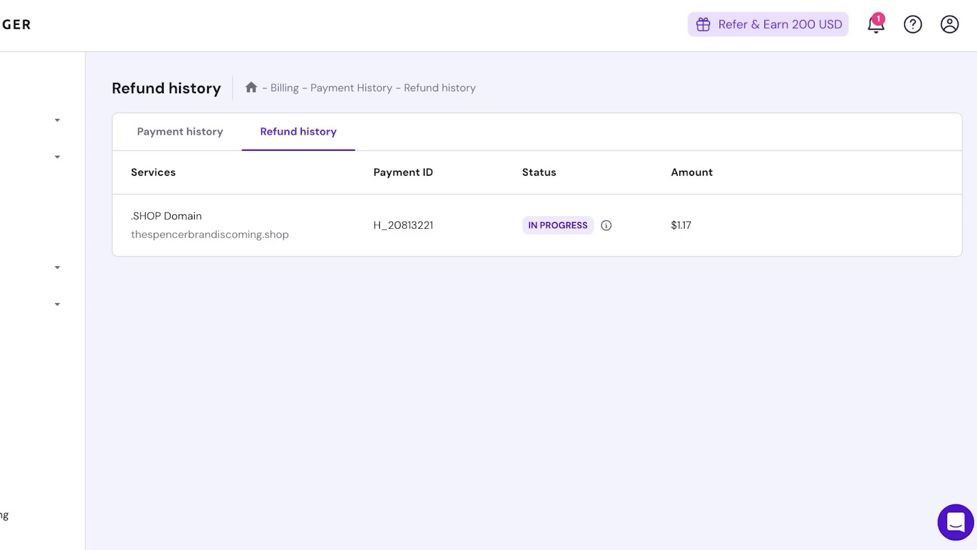
pyautogui.click(42, 83)
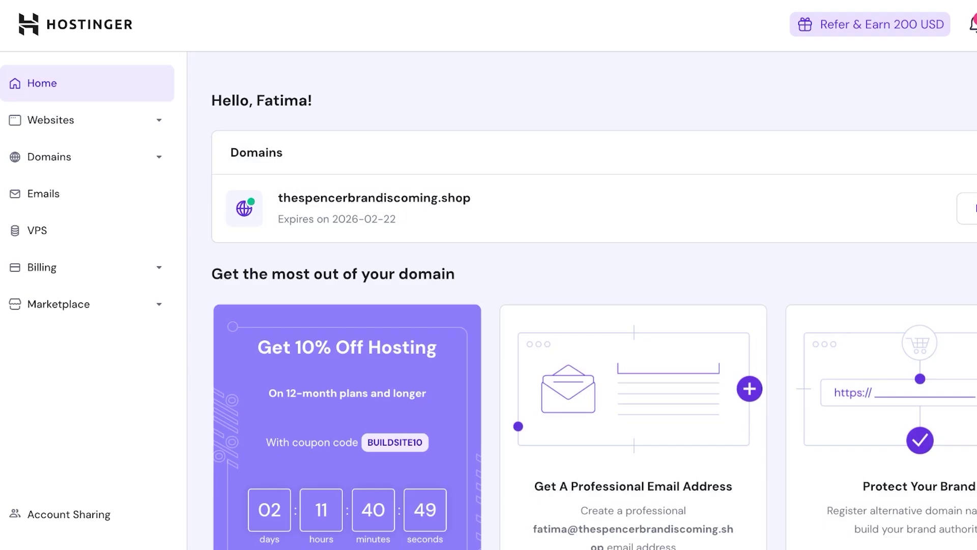